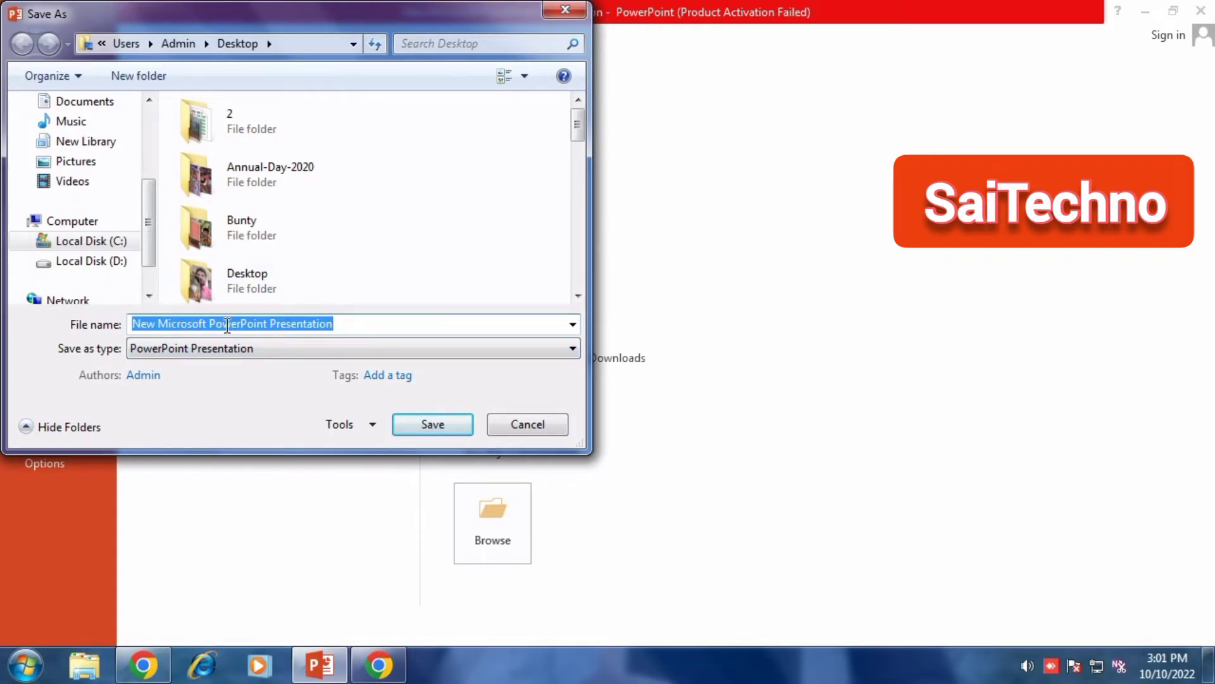
Save the presentation to the Desktop as an MPEG-4 Video named Animals
{"action": "left_click", "coordinate": [345, 327]}
{"action": "left_click_drag", "start_coordinate": [345, 326], "coordinate": [127, 327]}
{"action": "type", "text": "Ani"}
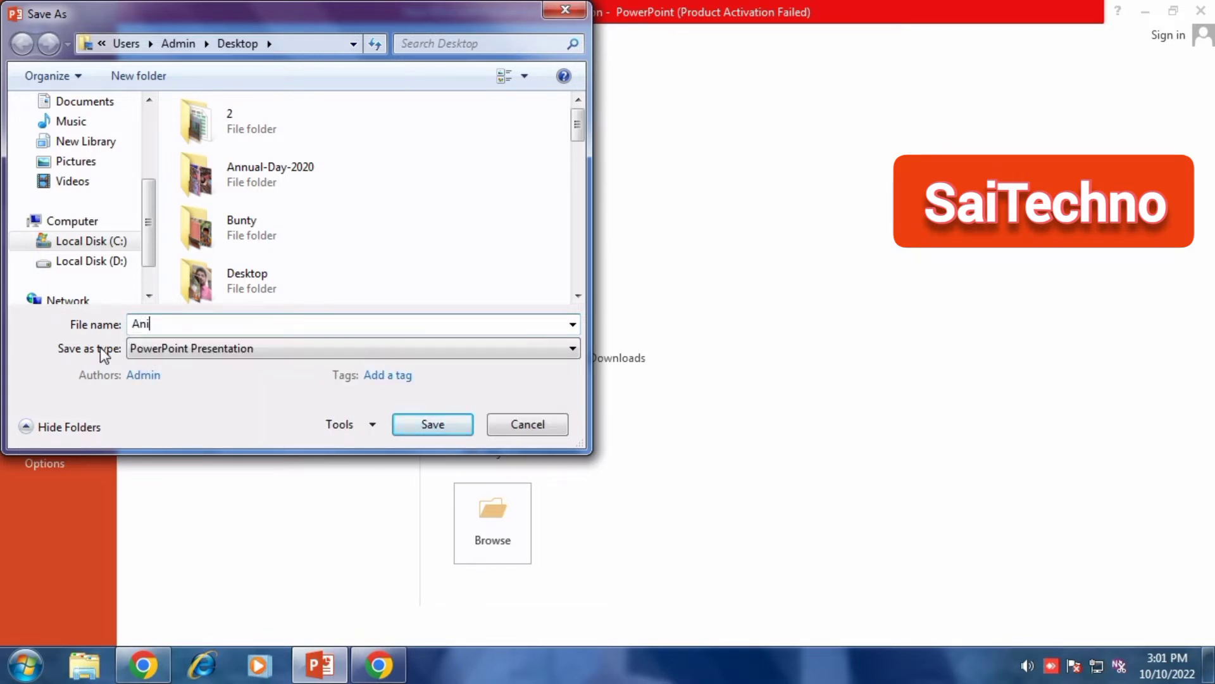
{"action": "type", "text": "mla"}
{"action": "key", "text": "BackSpace"}
{"action": "key", "text": "BackSpace"}
{"action": "type", "text": "als"}
{"action": "left_click", "coordinate": [536, 353]}
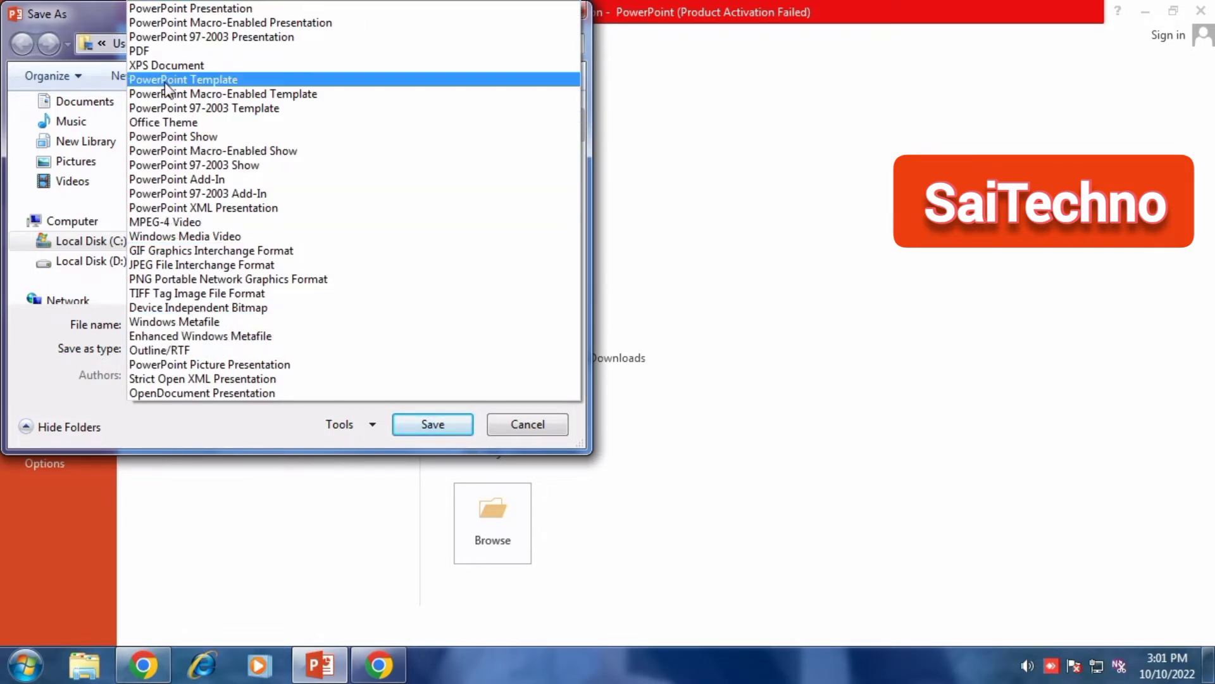
{"action": "left_click", "coordinate": [172, 226]}
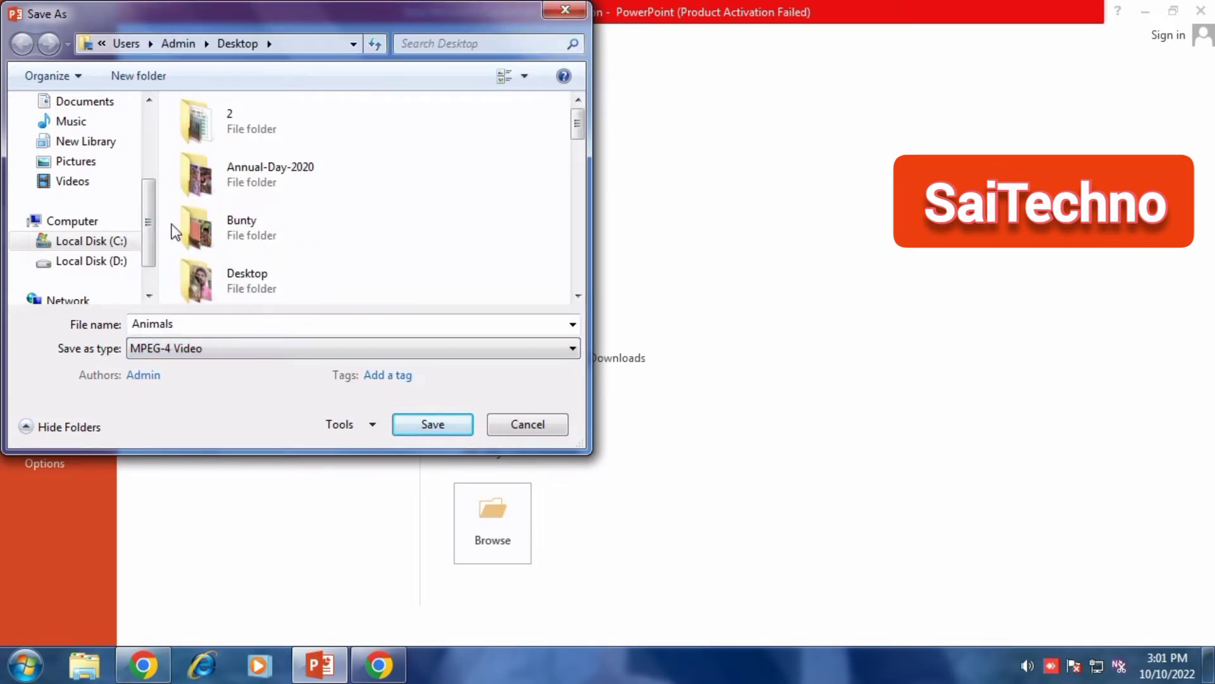
{"action": "left_click", "coordinate": [412, 424]}
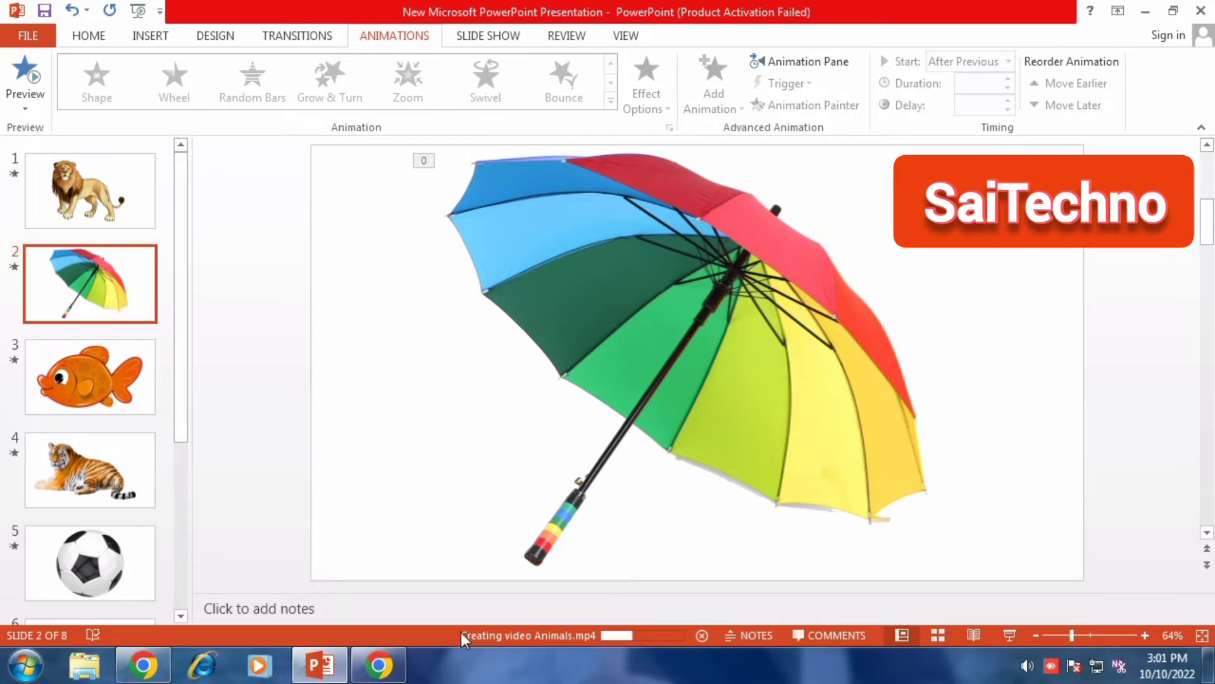
{"action": "mouse_move", "coordinate": [376, 668]}
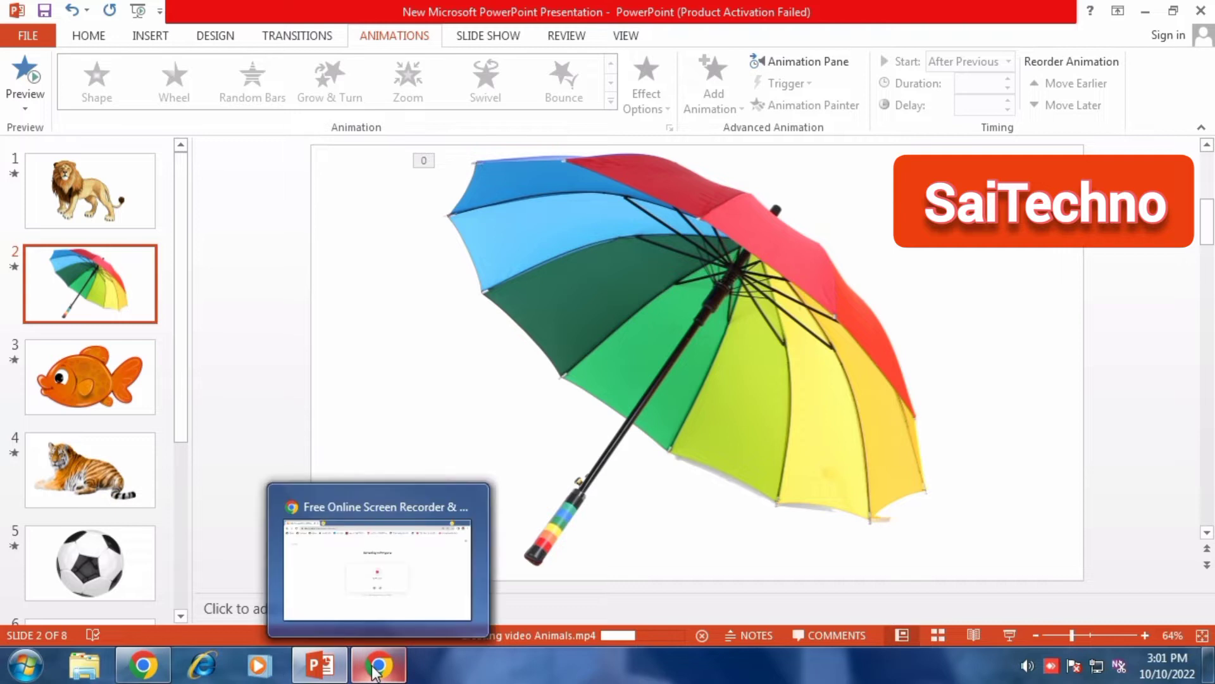
{"action": "left_click", "coordinate": [378, 668]}
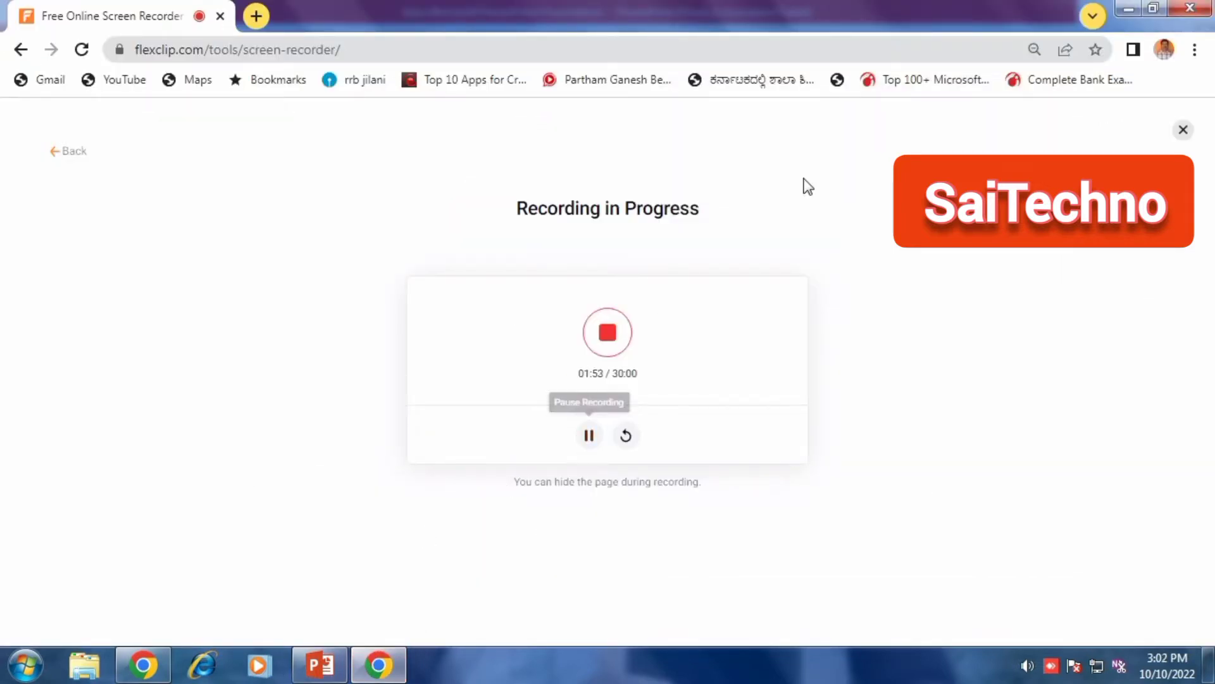
{"action": "left_click", "coordinate": [1125, 11]}
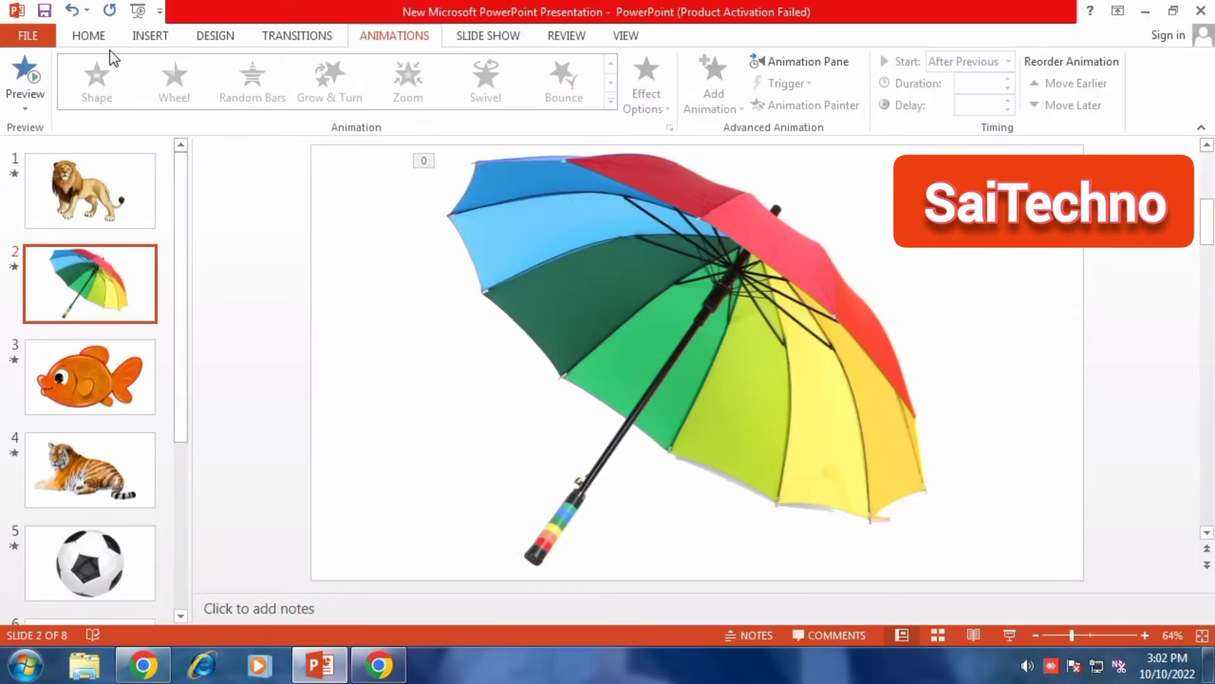
Play the exported Animals video from the desktop and close the player afterwards
{"action": "left_click", "coordinate": [1147, 13]}
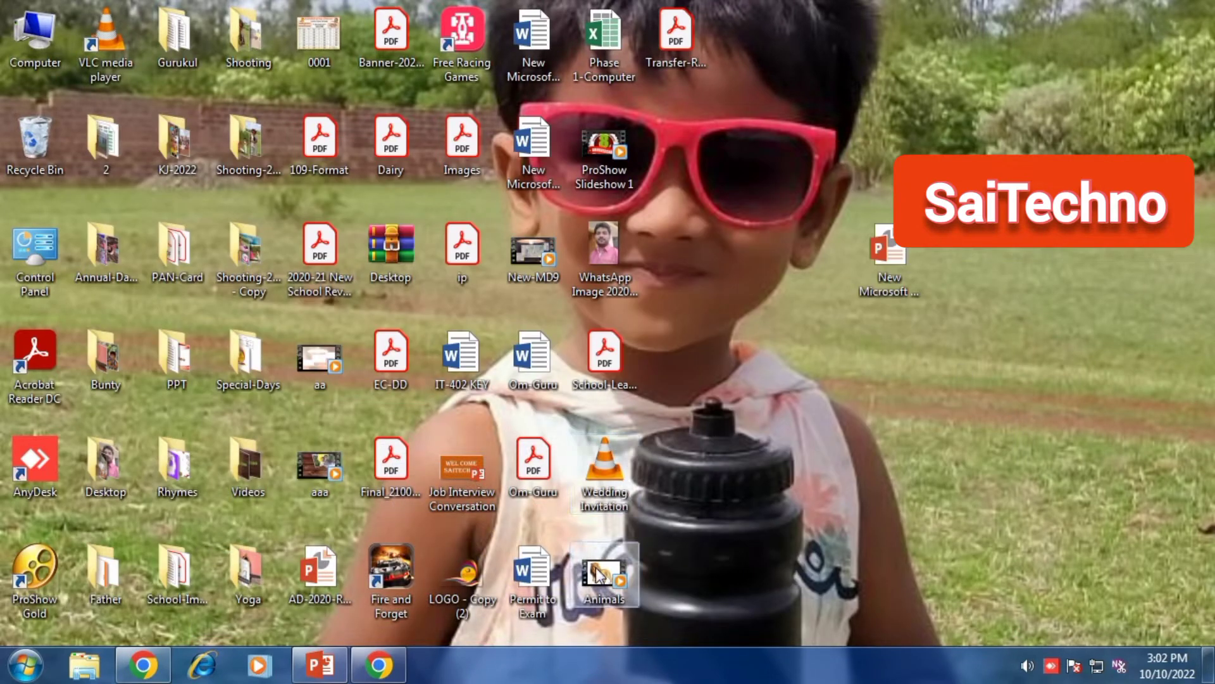
{"action": "left_click_drag", "start_coordinate": [683, 549], "coordinate": [599, 582]}
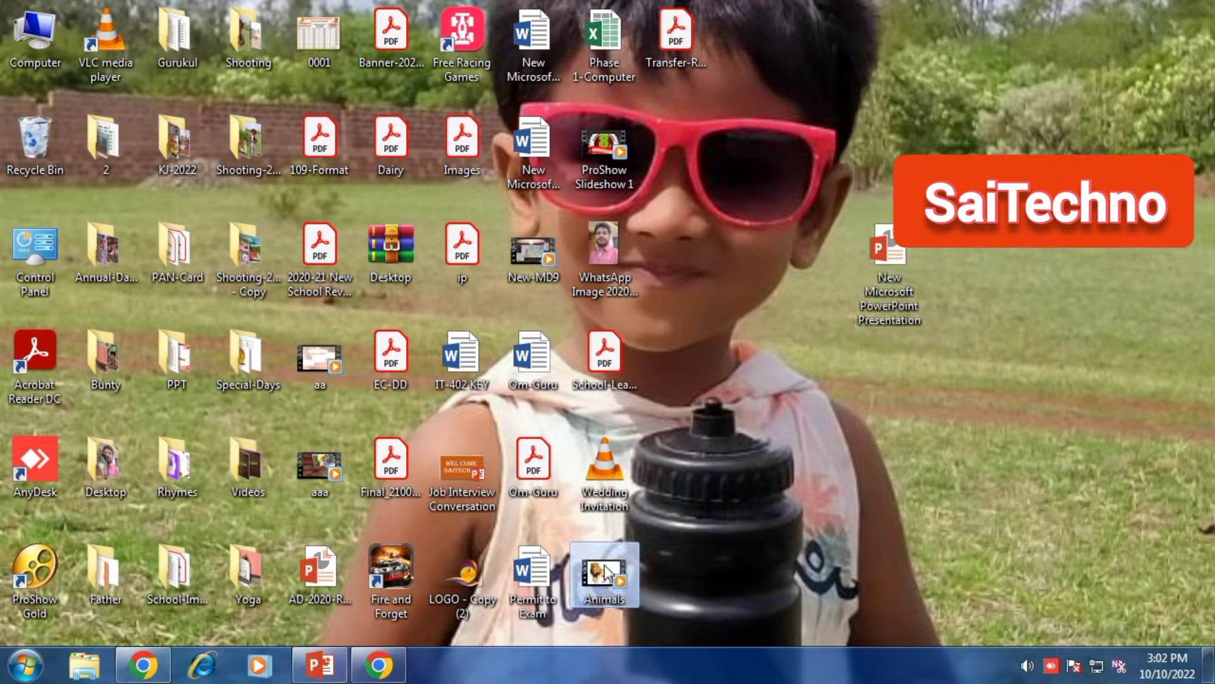
{"action": "double_click", "coordinate": [606, 573]}
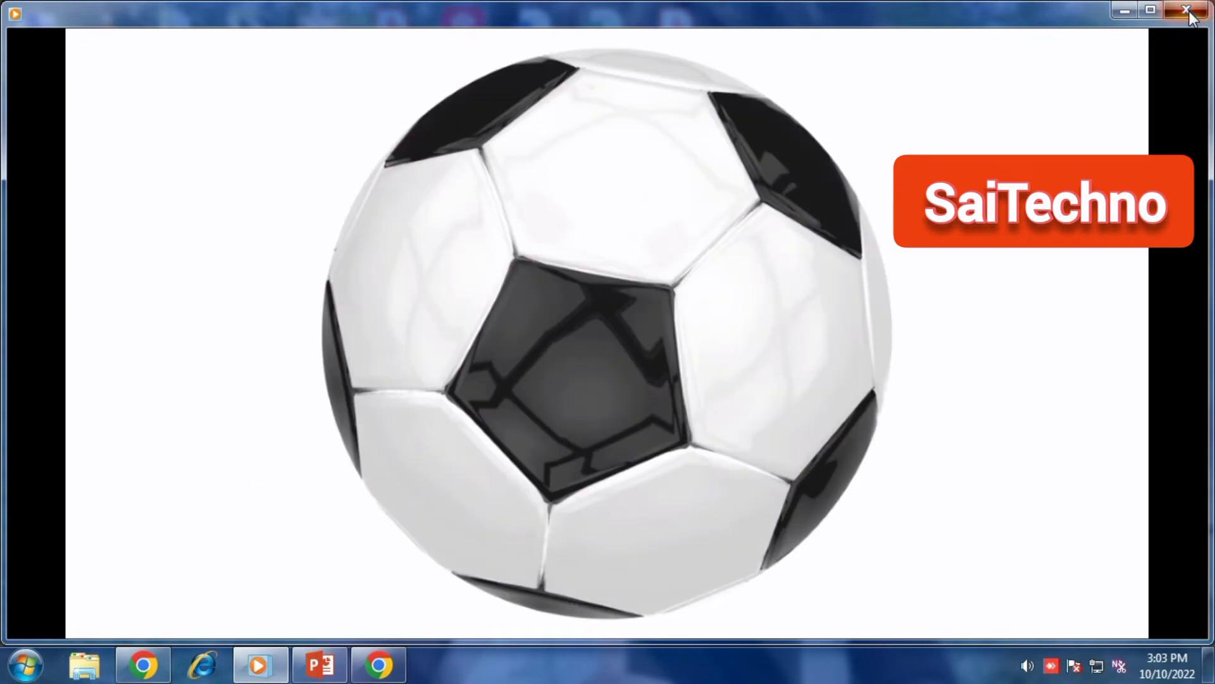
{"action": "left_click", "coordinate": [1187, 11]}
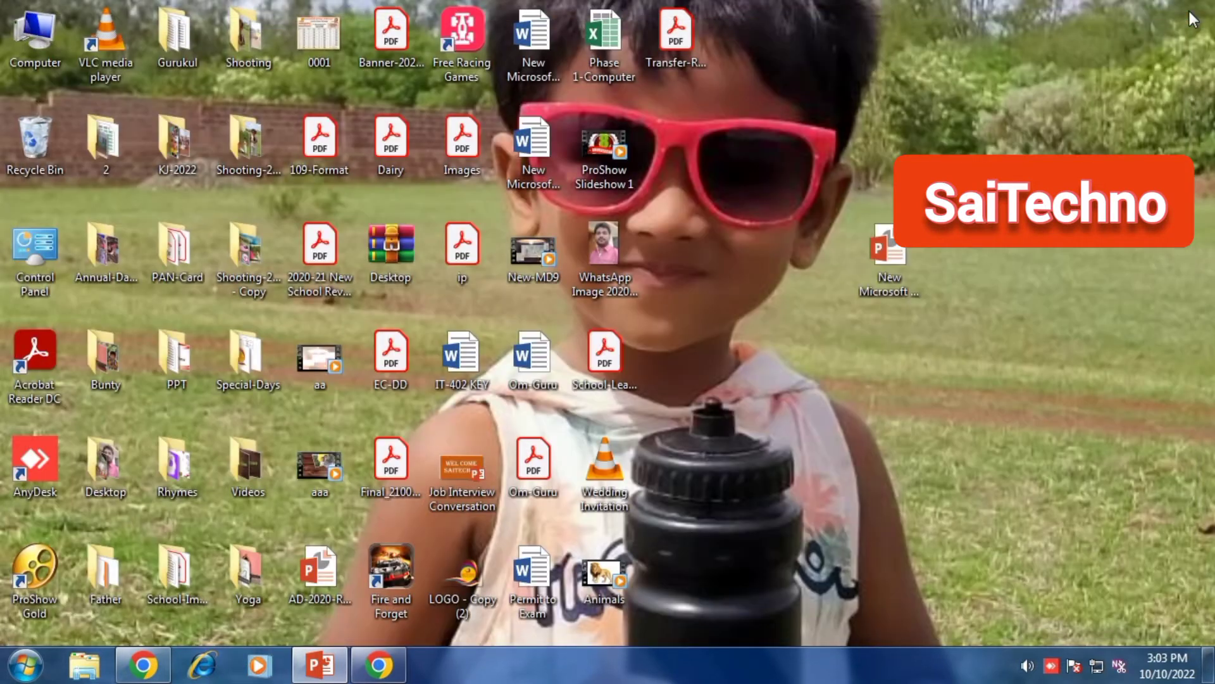
Select slide 4 with the tiger and open the Save As dialog for the Desktop folder
{"action": "left_click", "coordinate": [324, 671]}
{"action": "left_click", "coordinate": [488, 415]}
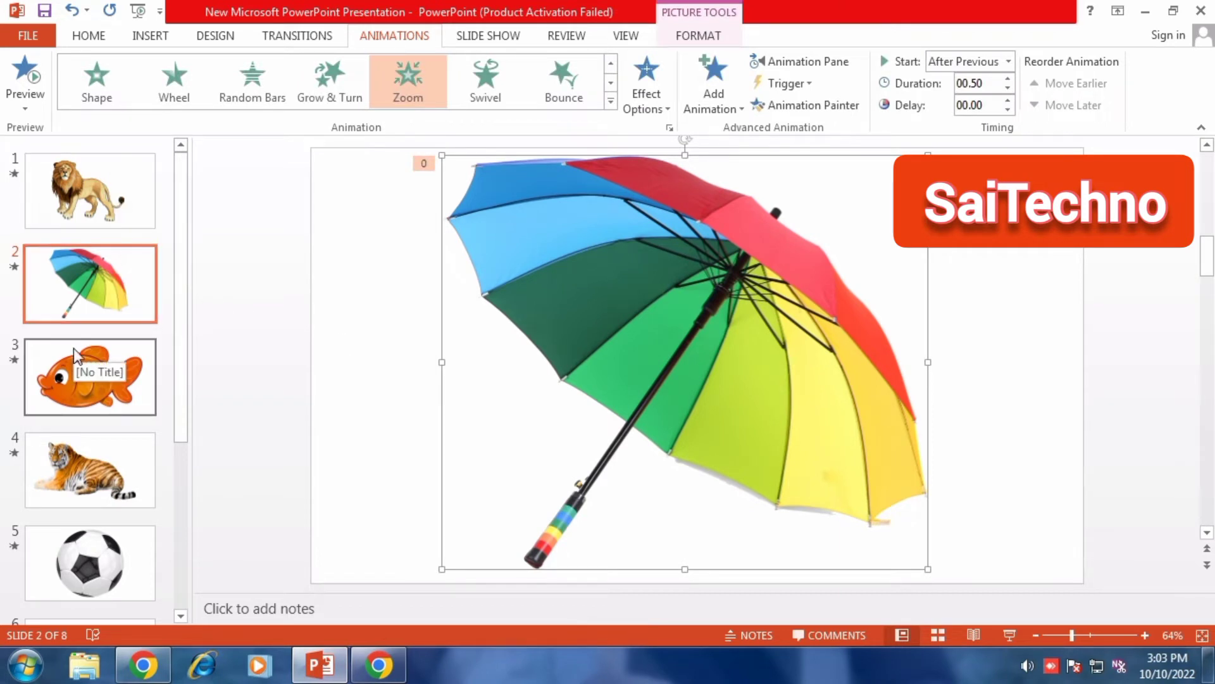
{"action": "left_click", "coordinate": [85, 474]}
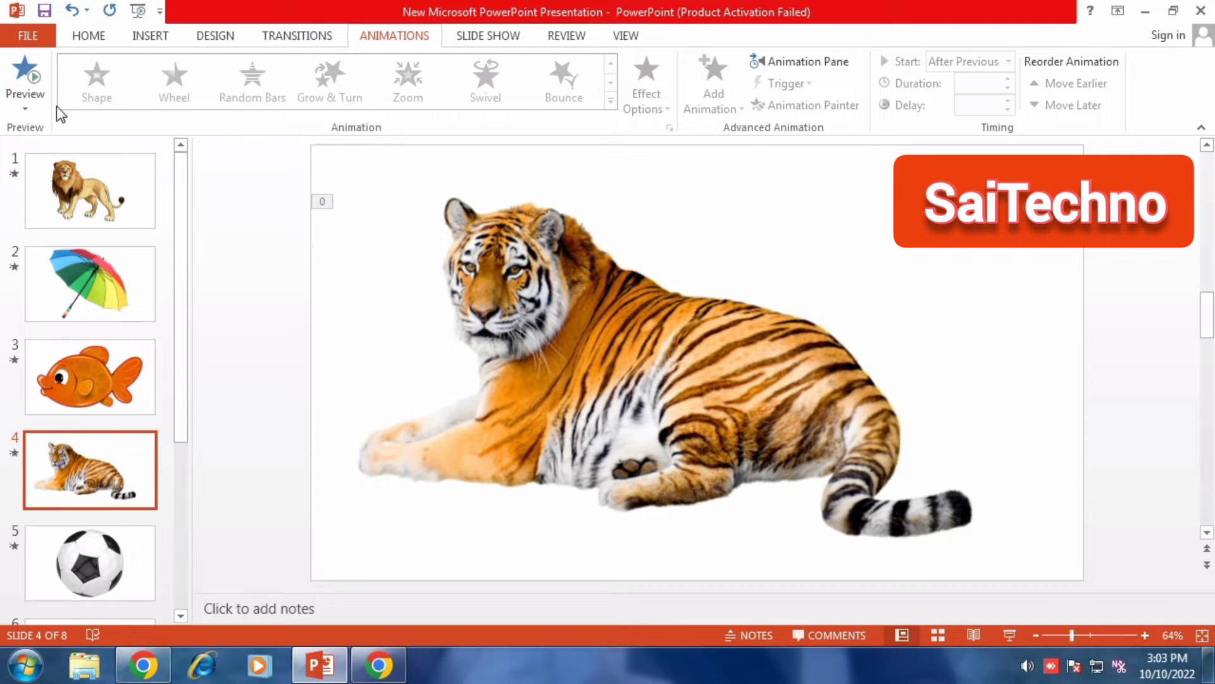
{"action": "left_click", "coordinate": [18, 39]}
{"action": "left_click", "coordinate": [59, 227]}
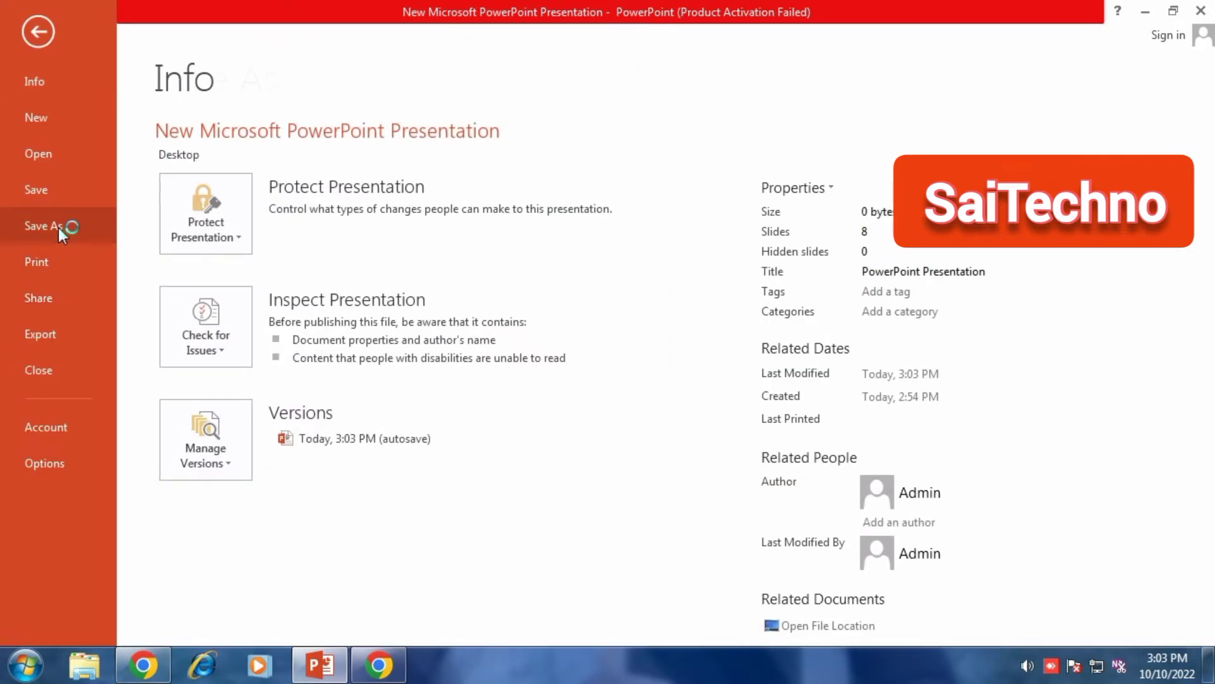
{"action": "left_click", "coordinate": [503, 204]}
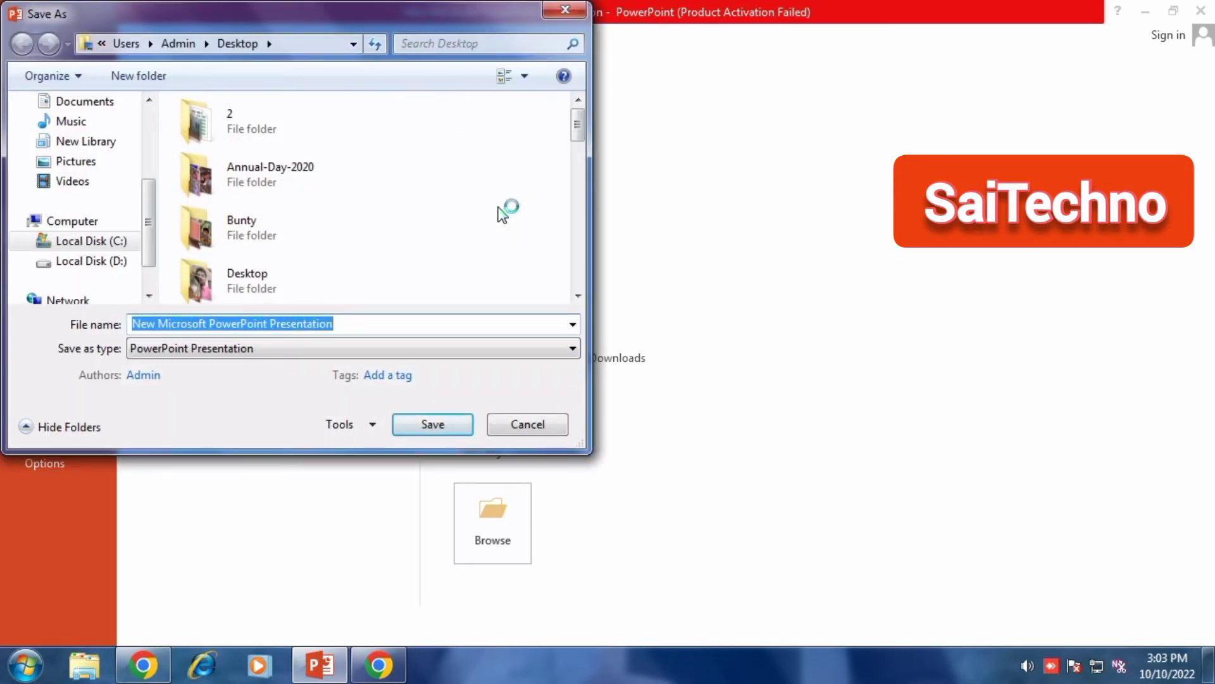
Export just this slide as a JPEG File Interchange Format image named tiger-Image on the Desktop
{"action": "type", "text": "tig"}
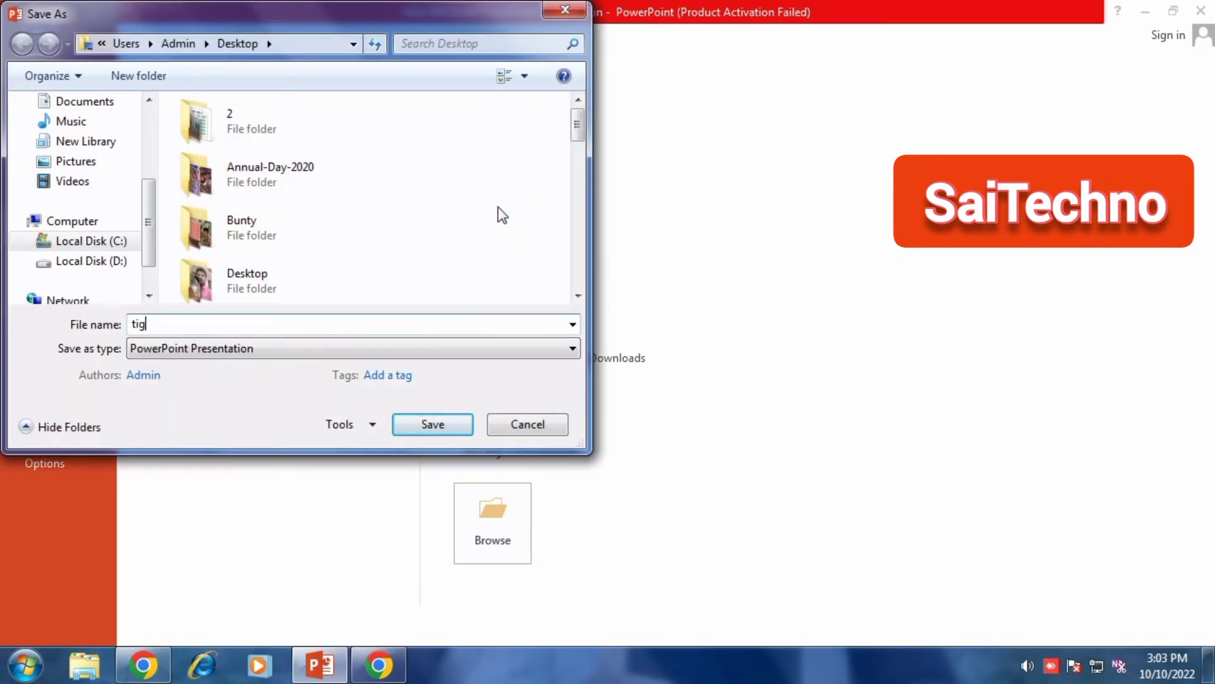
{"action": "type", "text": "er-1"}
{"action": "type", "text": "mage"}
{"action": "left_click", "coordinate": [177, 352]}
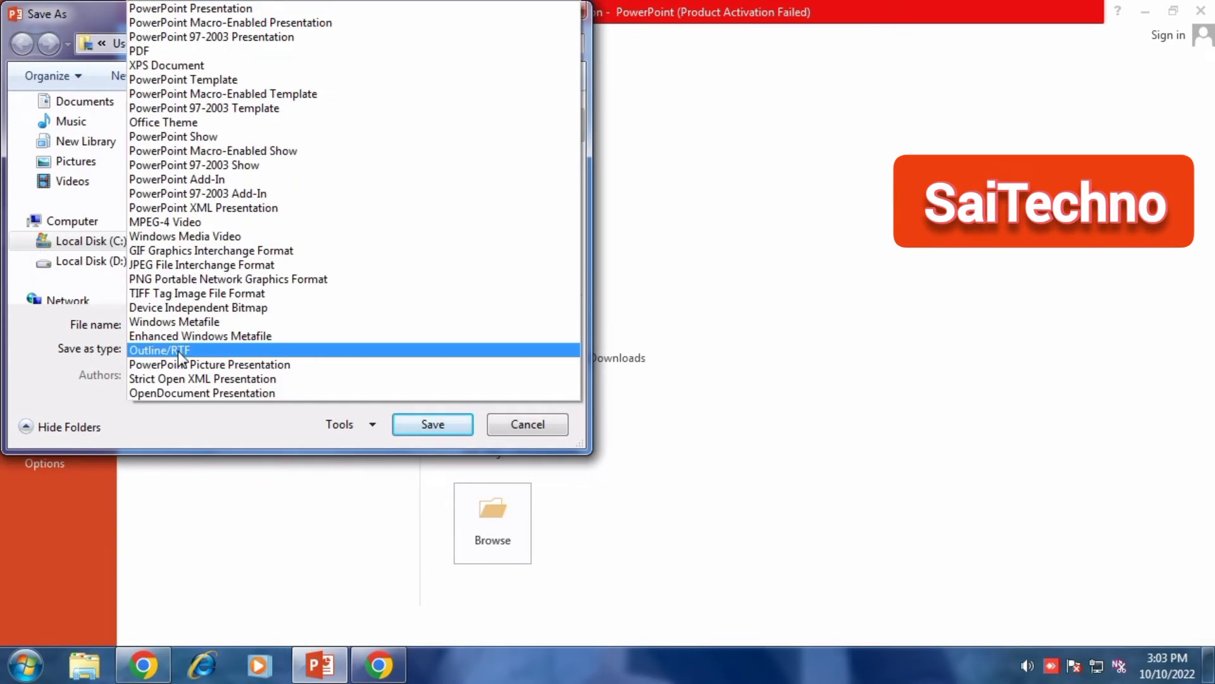
{"action": "left_click", "coordinate": [166, 268]}
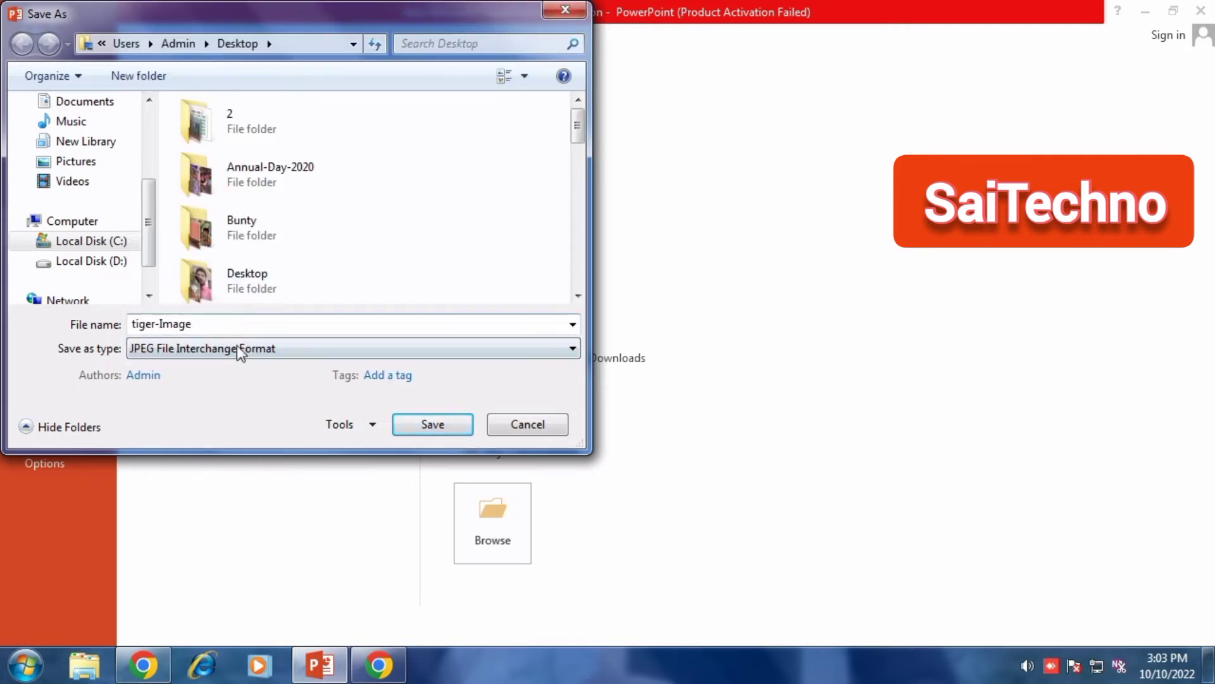
{"action": "left_click", "coordinate": [235, 44]}
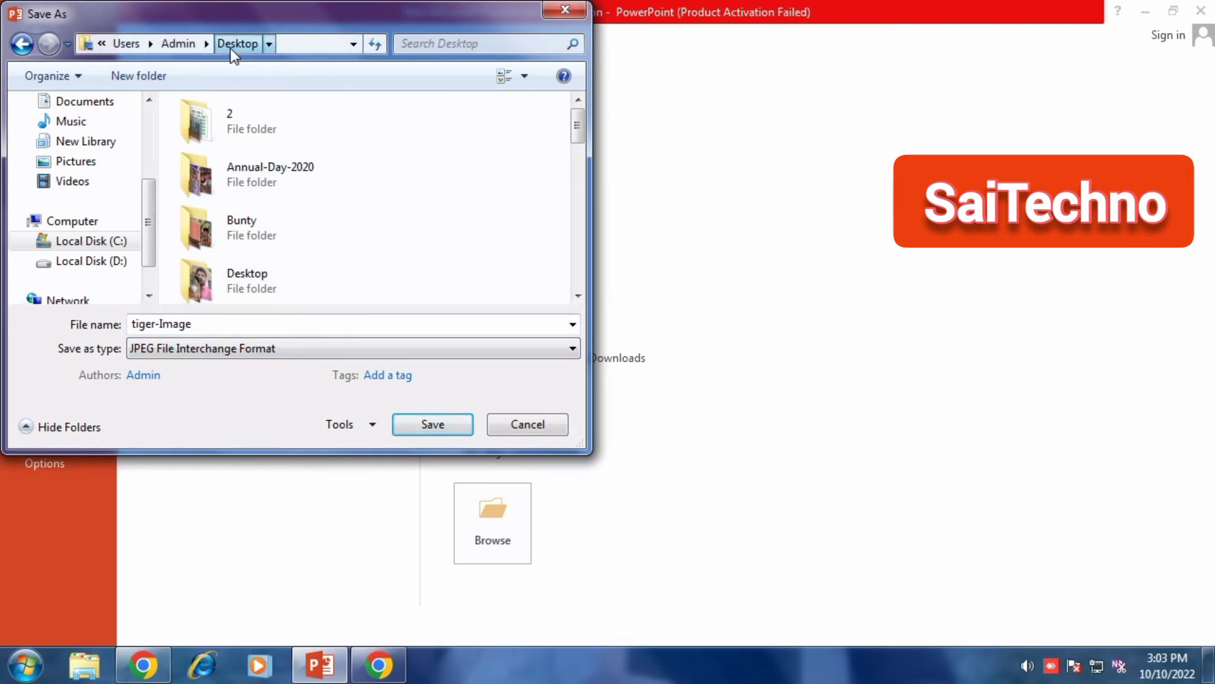
{"action": "left_click", "coordinate": [429, 427]}
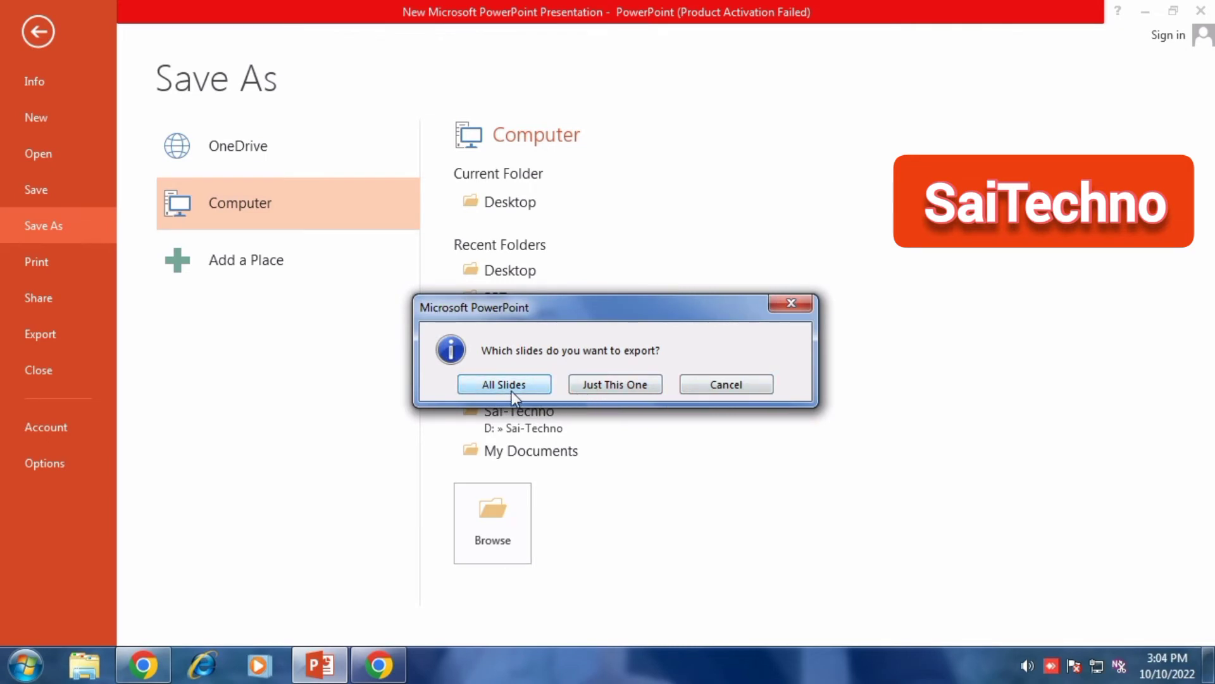
{"action": "left_click", "coordinate": [613, 384]}
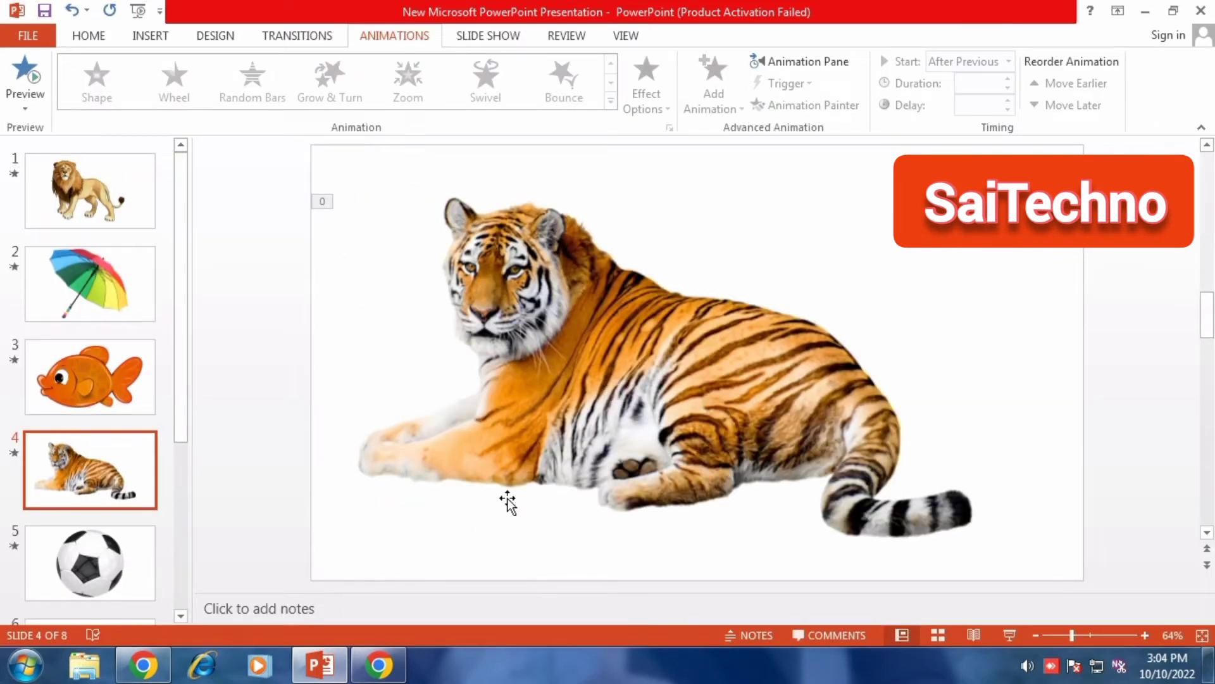
Open the exported tiger-Image from the desktop to view it, then close the viewer
{"action": "left_click", "coordinate": [1145, 13]}
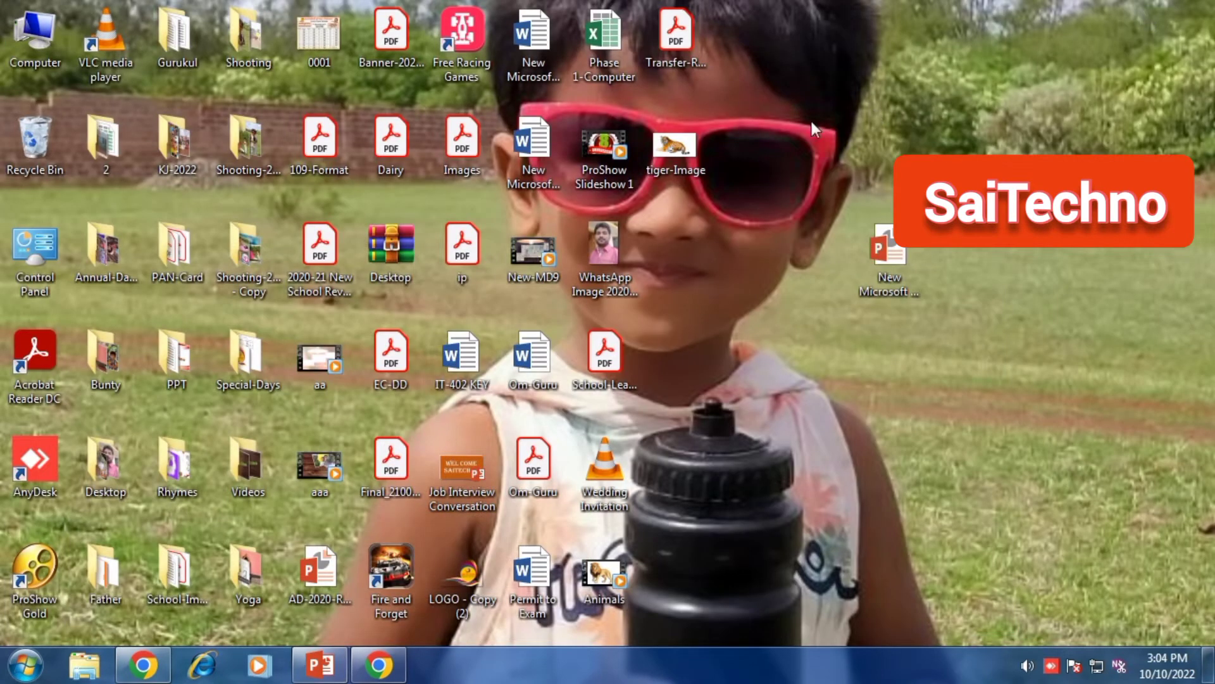
{"action": "double_click", "coordinate": [686, 144]}
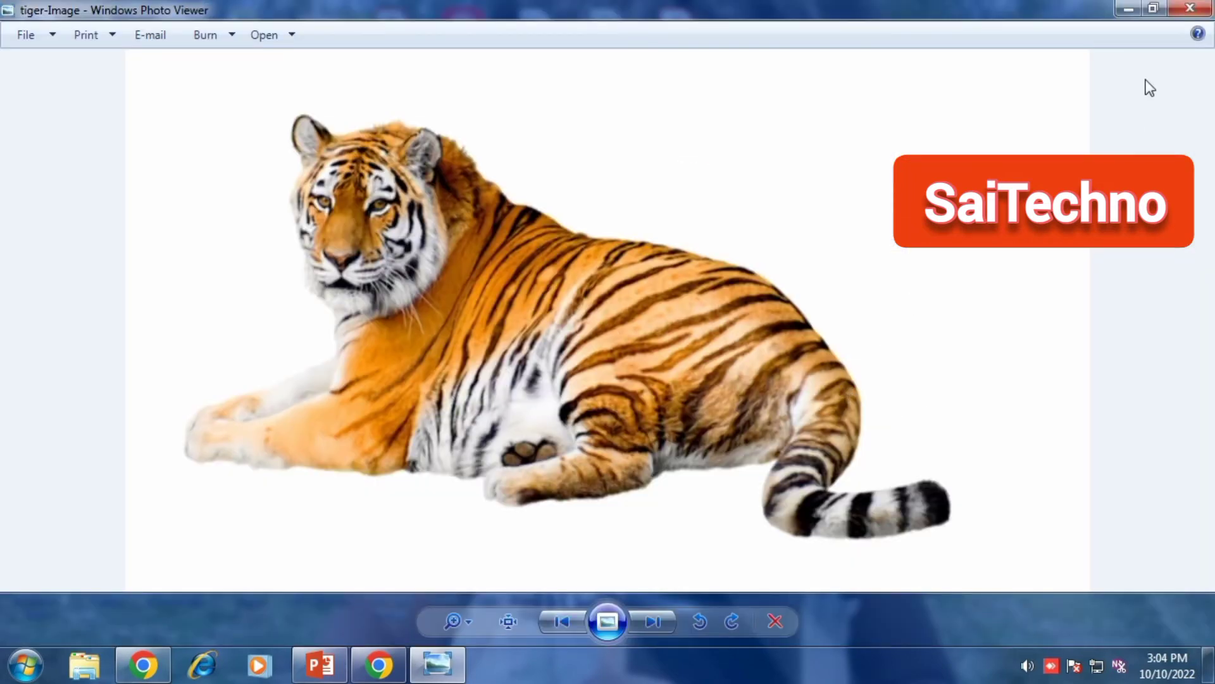
{"action": "left_click", "coordinate": [1190, 9]}
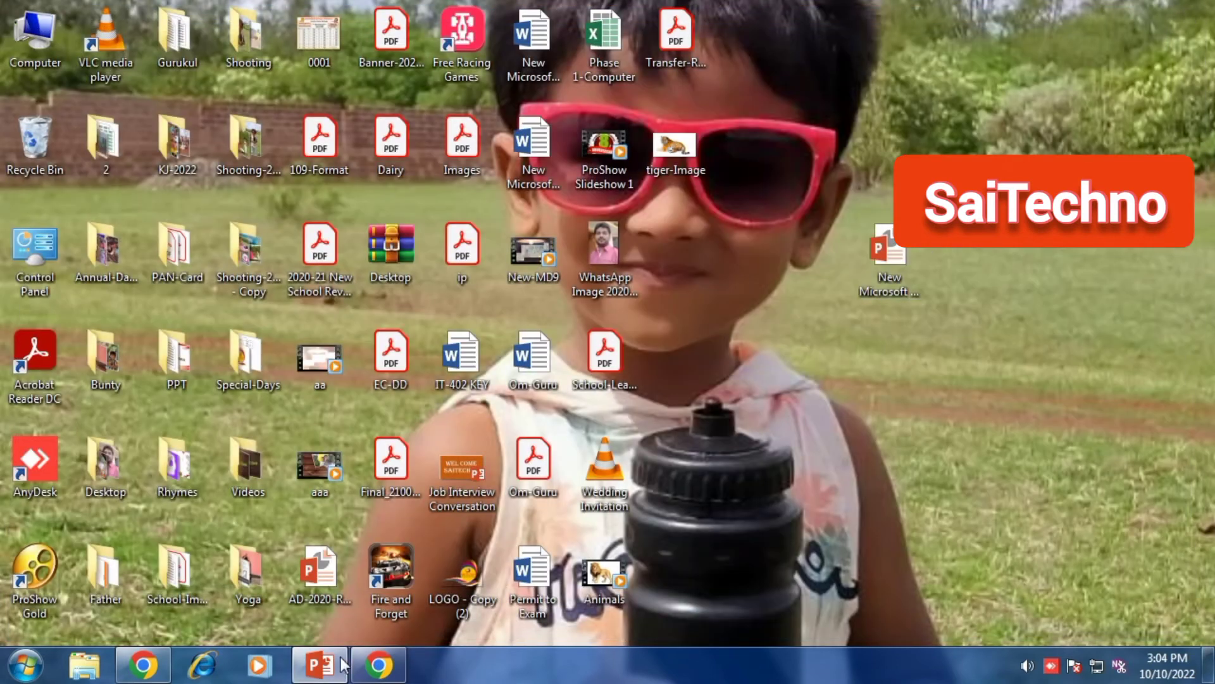
Select slide 7 with the elephant and open the Save As dialog for the Desktop folder
{"action": "left_click", "coordinate": [319, 672]}
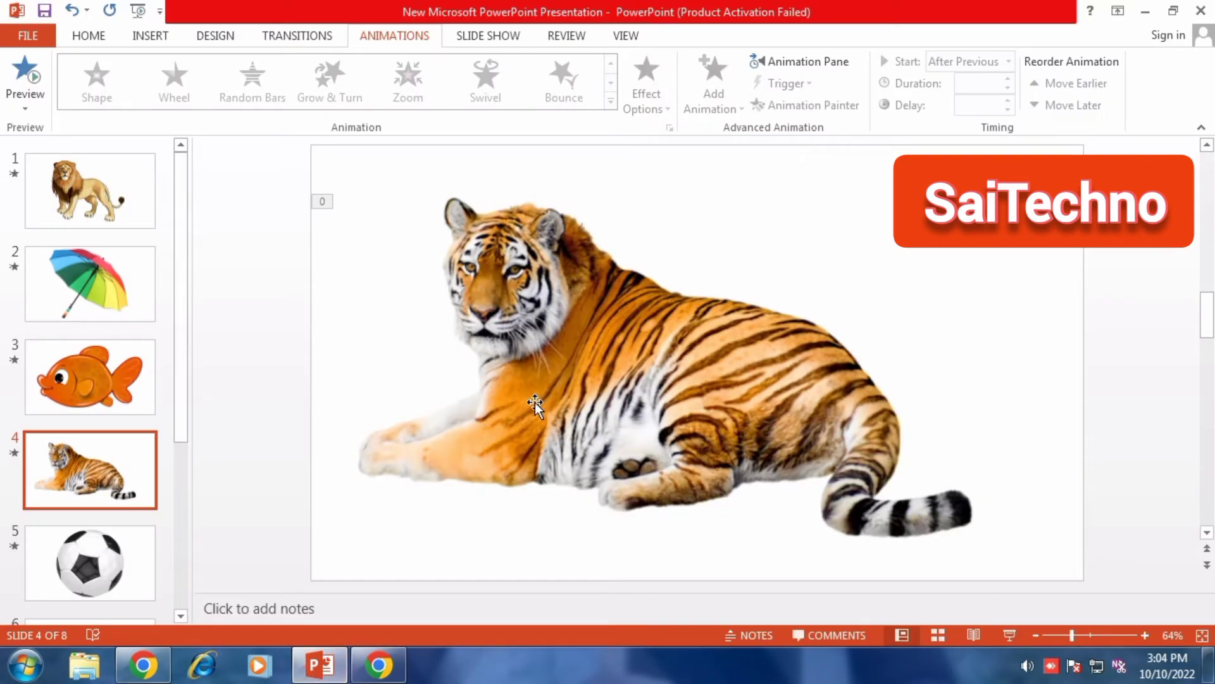
{"action": "scroll", "coordinate": [95, 405], "scroll_direction": "down", "scroll_amount": 2}
{"action": "scroll", "coordinate": [95, 488], "scroll_direction": "down", "scroll_amount": 2}
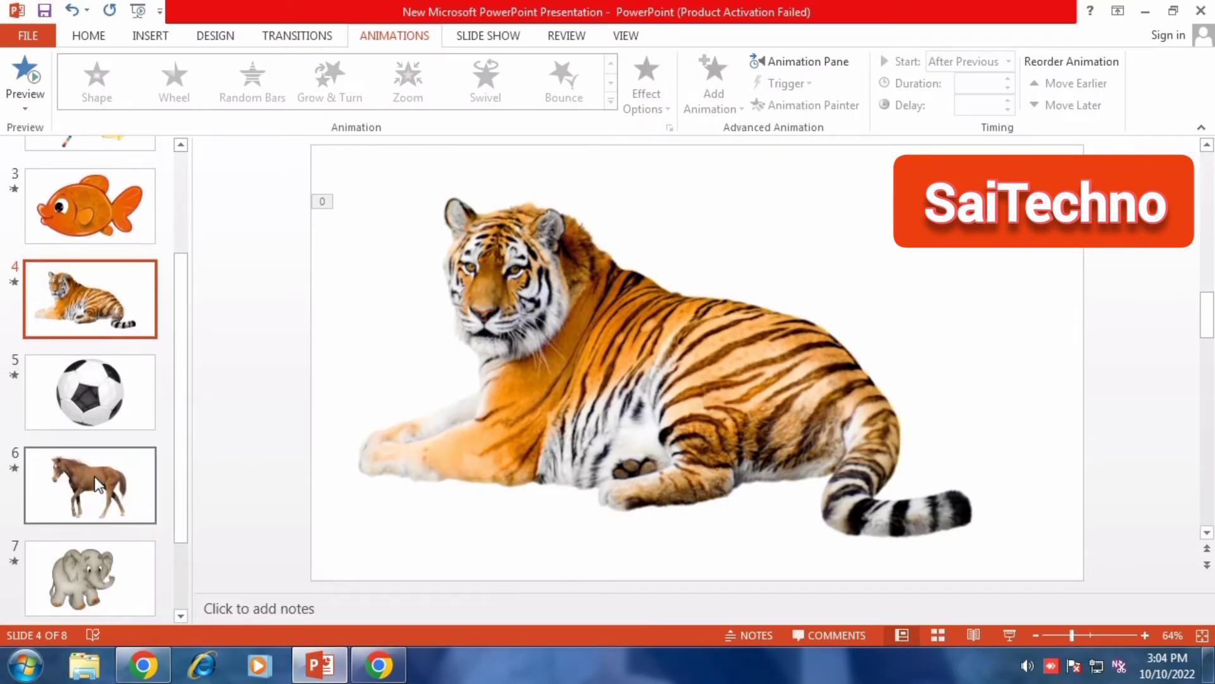
{"action": "left_click", "coordinate": [89, 557]}
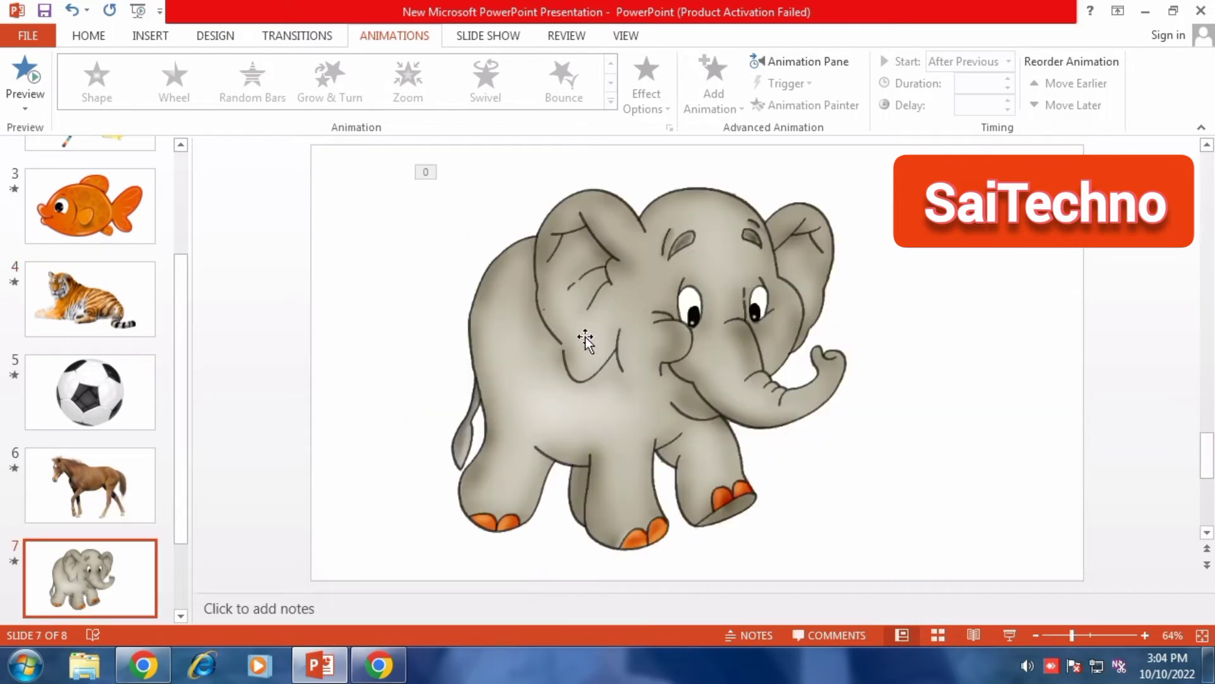
{"action": "left_click", "coordinate": [586, 341]}
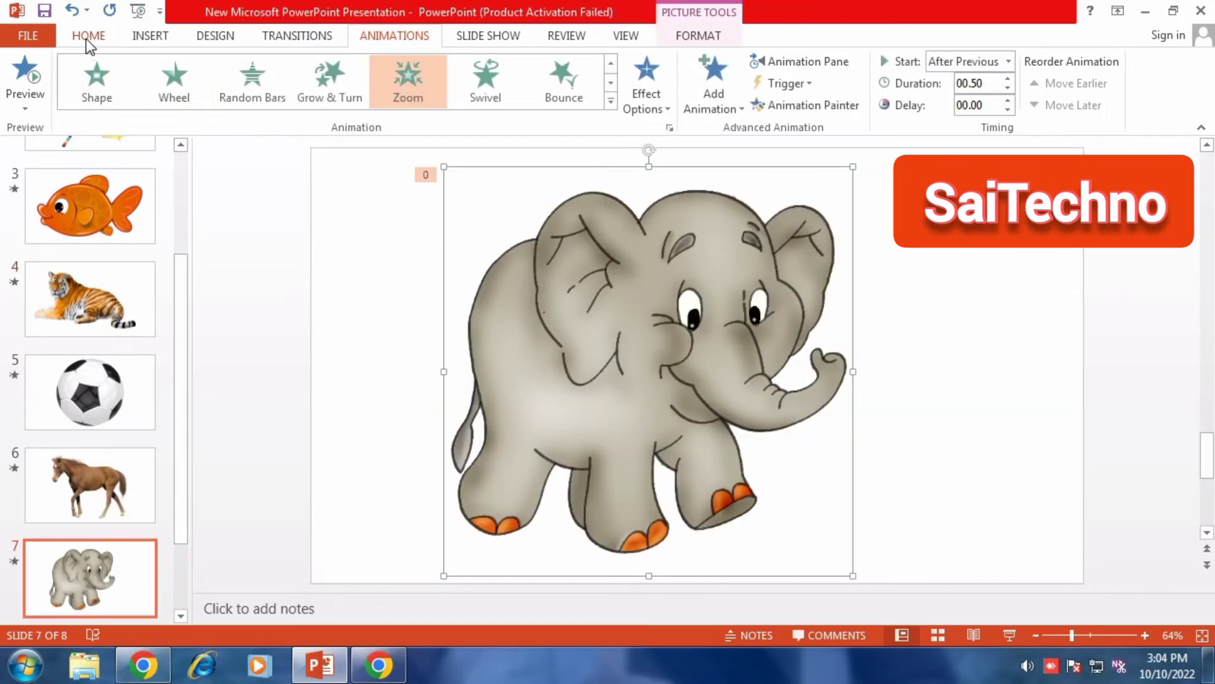
{"action": "left_click", "coordinate": [29, 36]}
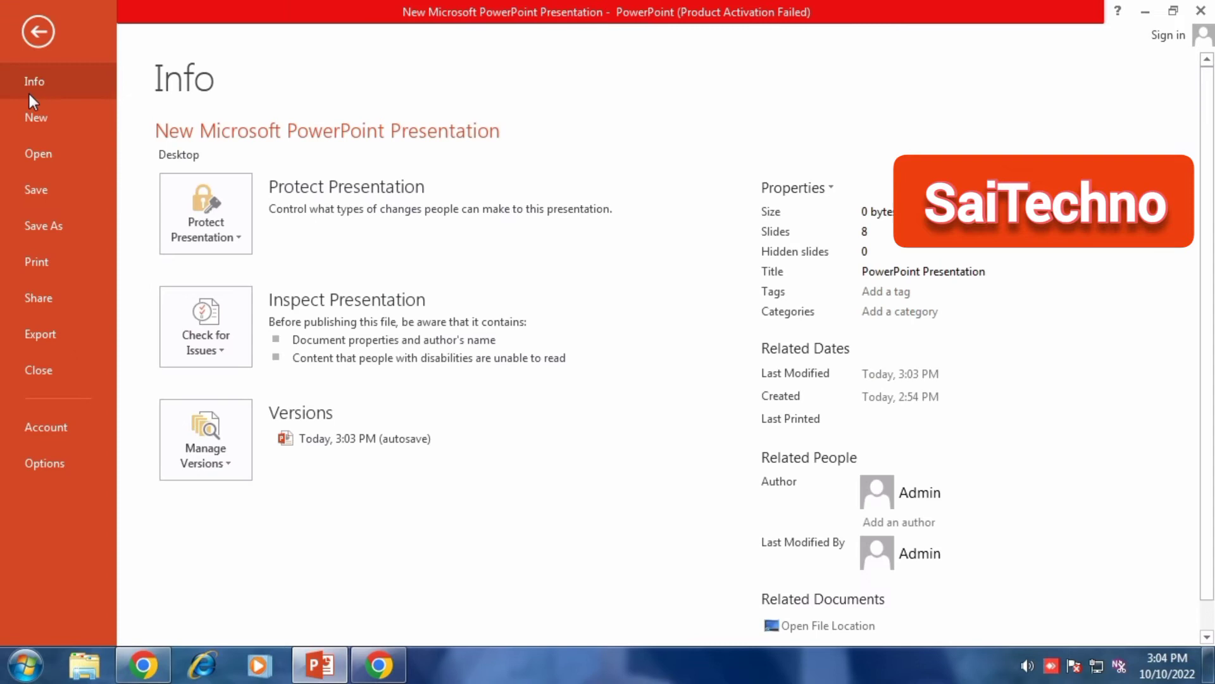
{"action": "left_click", "coordinate": [33, 225]}
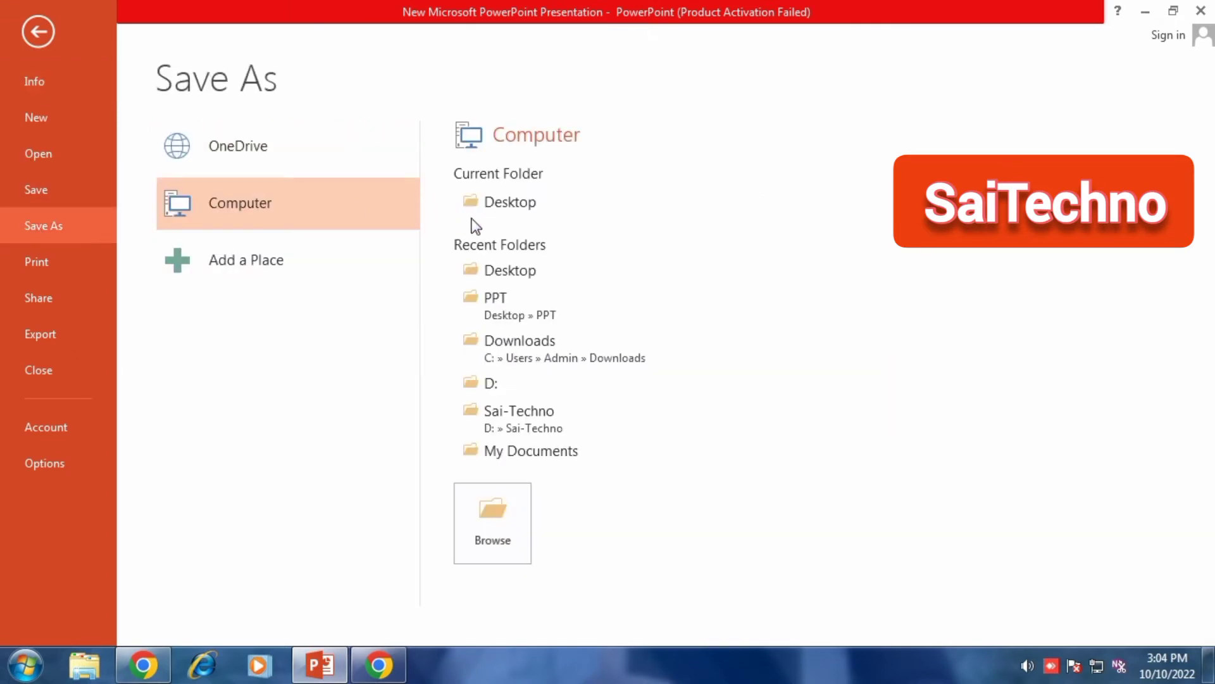
{"action": "left_click", "coordinate": [489, 207]}
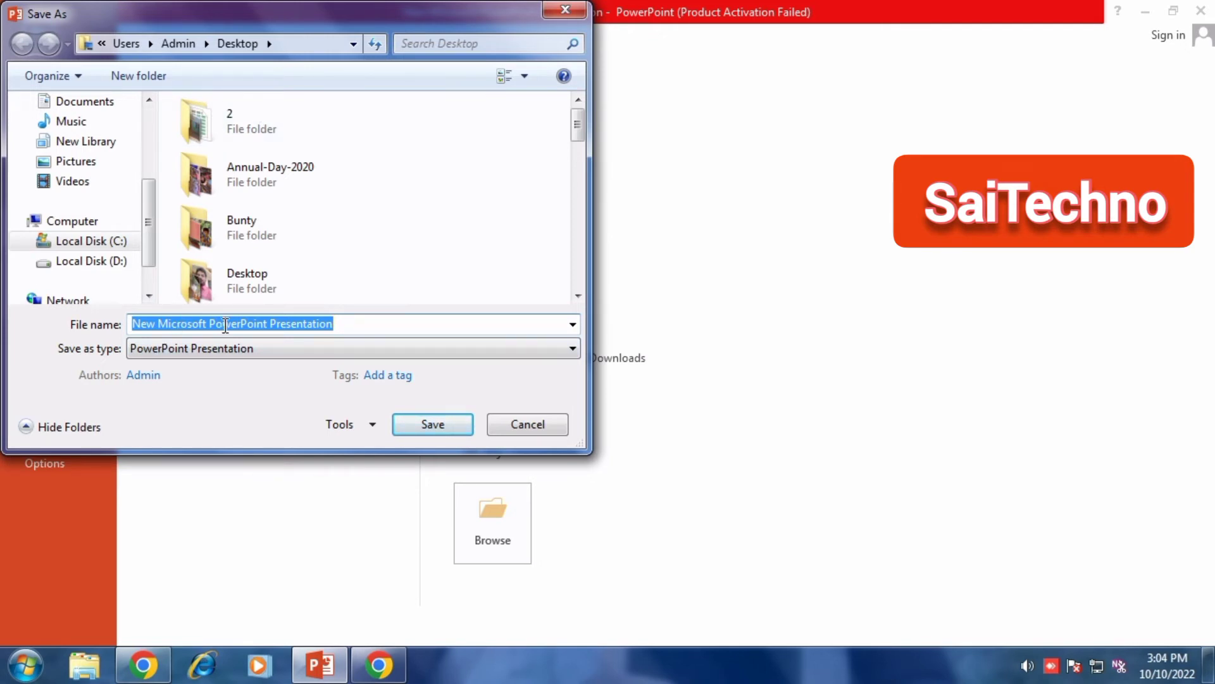
Save the presentation as a PDF named Elephant-PDF on the Desktop
{"action": "type", "text": "Ele"}
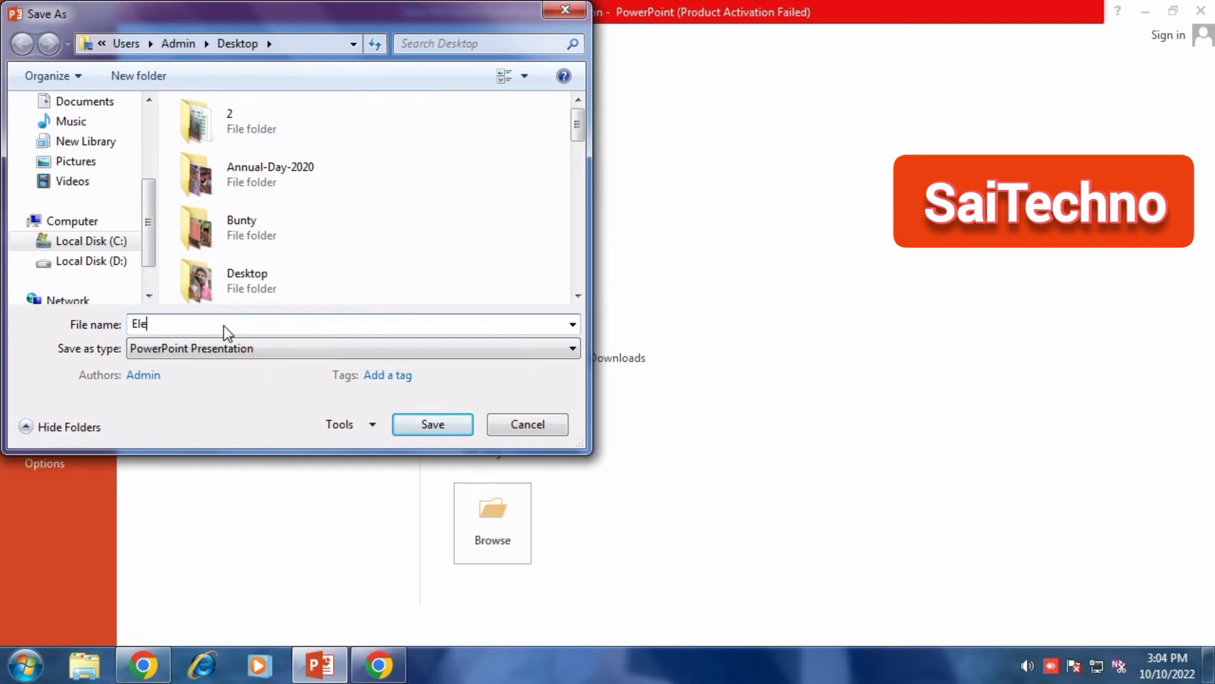
{"action": "type", "text": "phant-PDF"}
{"action": "left_click", "coordinate": [169, 349]}
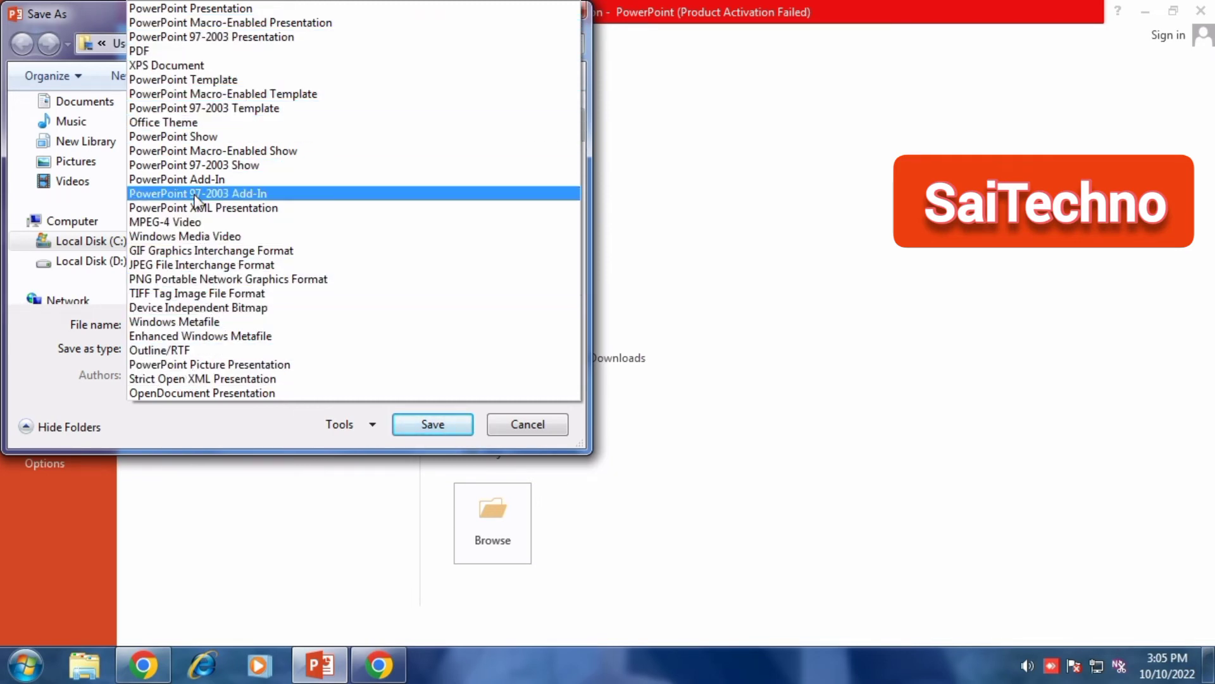
{"action": "left_click", "coordinate": [172, 51]}
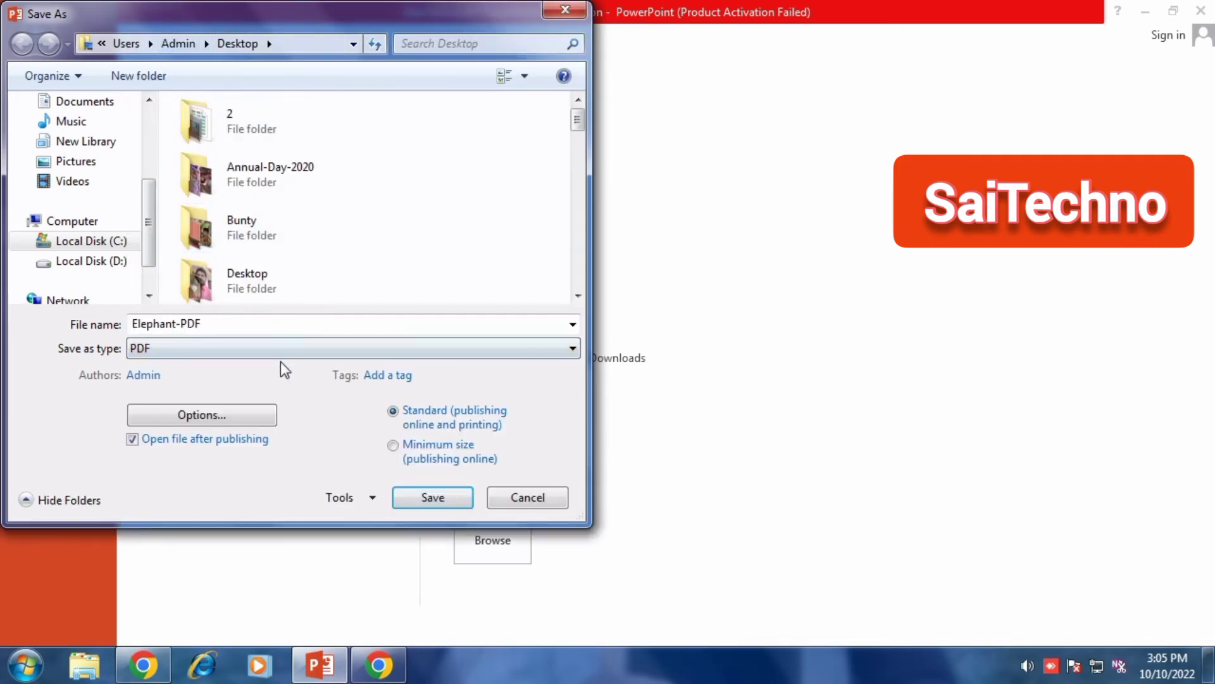
{"action": "left_click", "coordinate": [428, 498]}
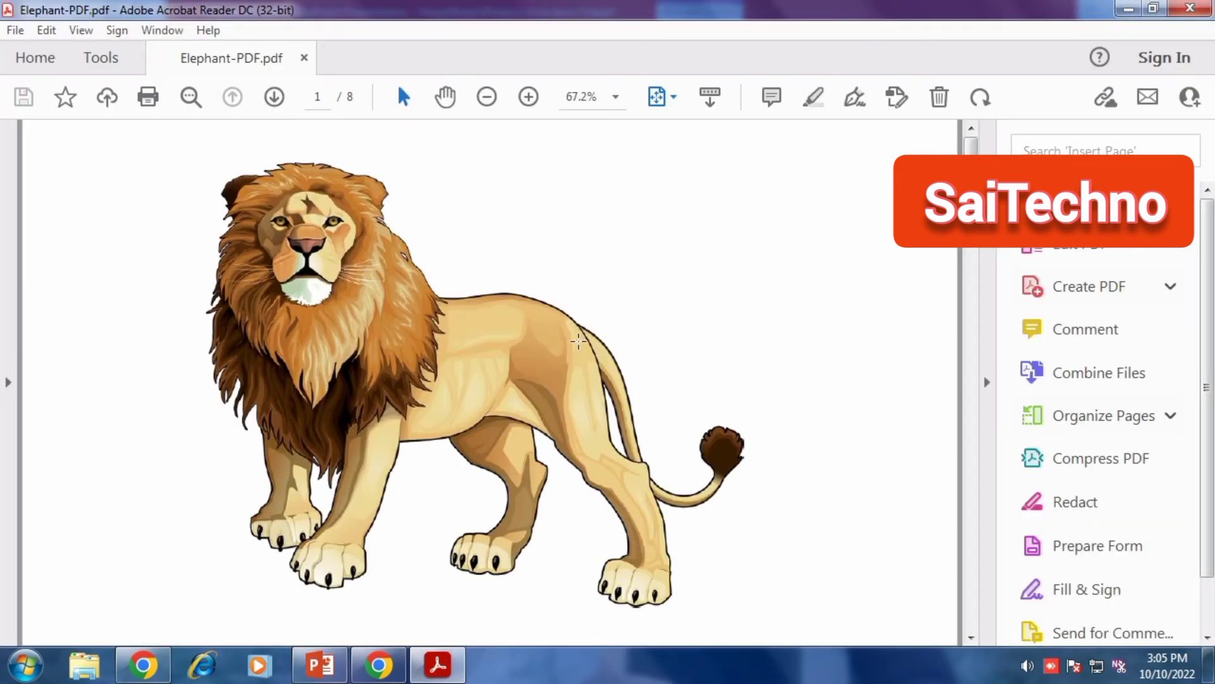
Scroll through the pages of the exported Elephant-PDF to review them, then close the PDF reader
{"action": "scroll", "coordinate": [693, 326], "scroll_direction": "down", "scroll_amount": 7}
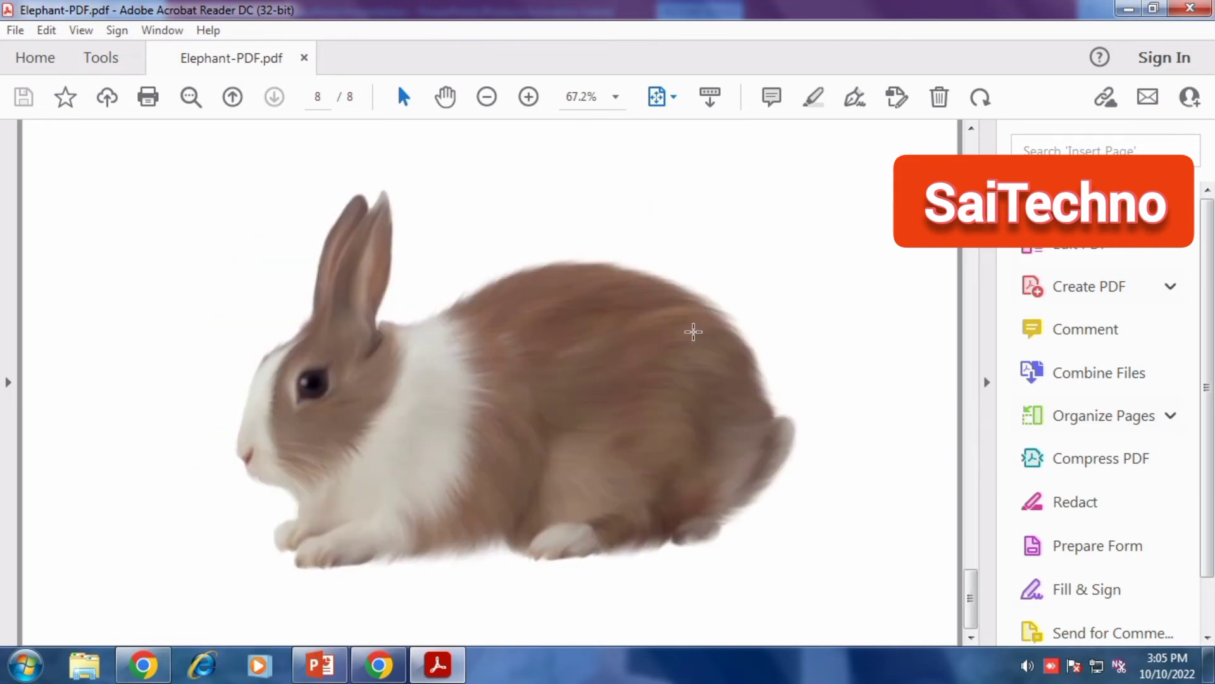
{"action": "scroll", "coordinate": [693, 330], "scroll_direction": "up", "scroll_amount": 5}
{"action": "scroll", "coordinate": [694, 327], "scroll_direction": "up", "scroll_amount": 1}
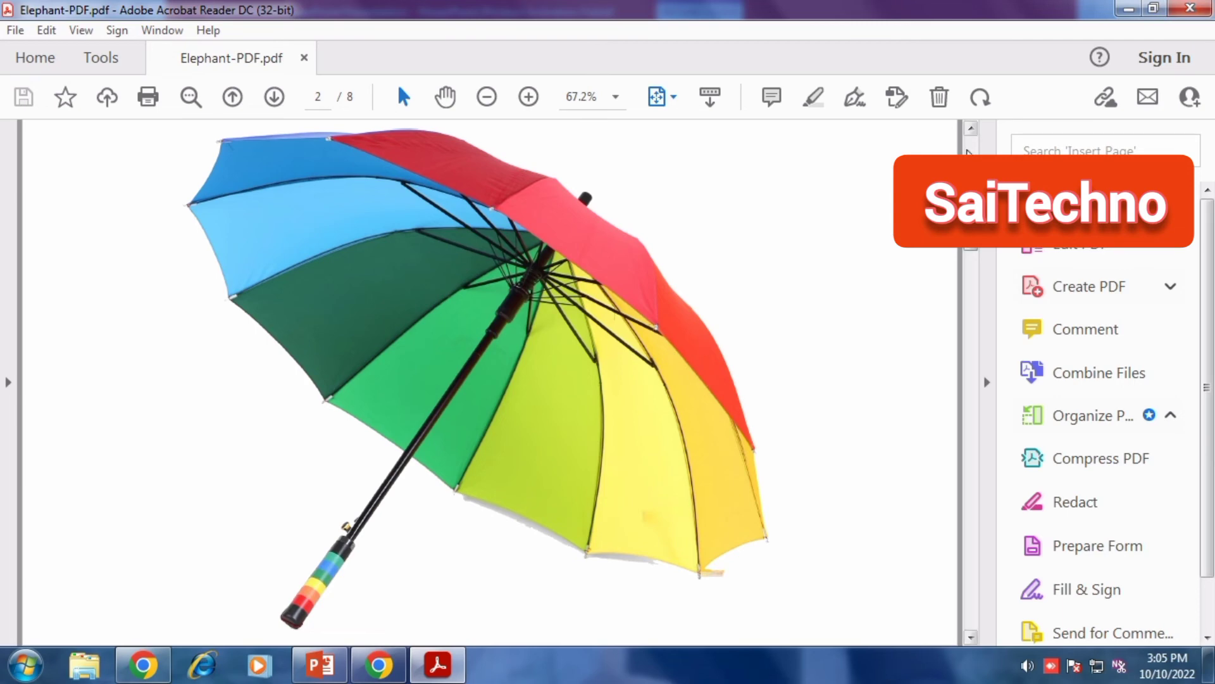
{"action": "scroll", "coordinate": [614, 312], "scroll_direction": "up", "scroll_amount": 1}
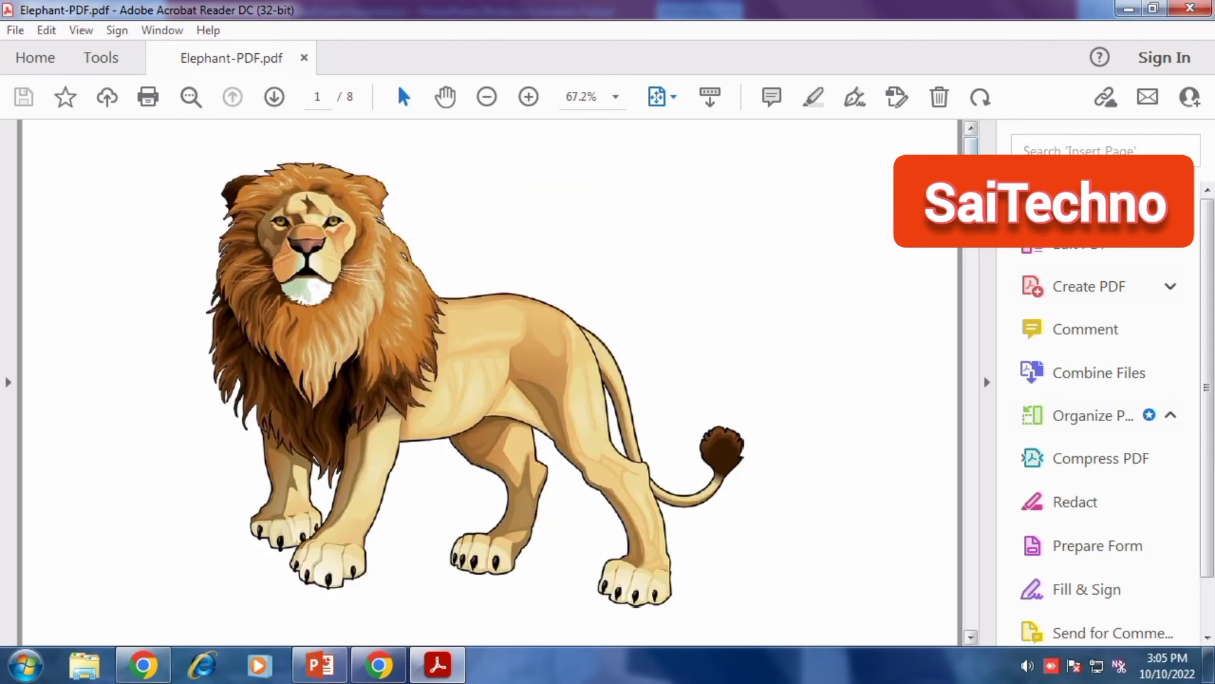
{"action": "scroll", "coordinate": [592, 327], "scroll_direction": "down", "scroll_amount": 7}
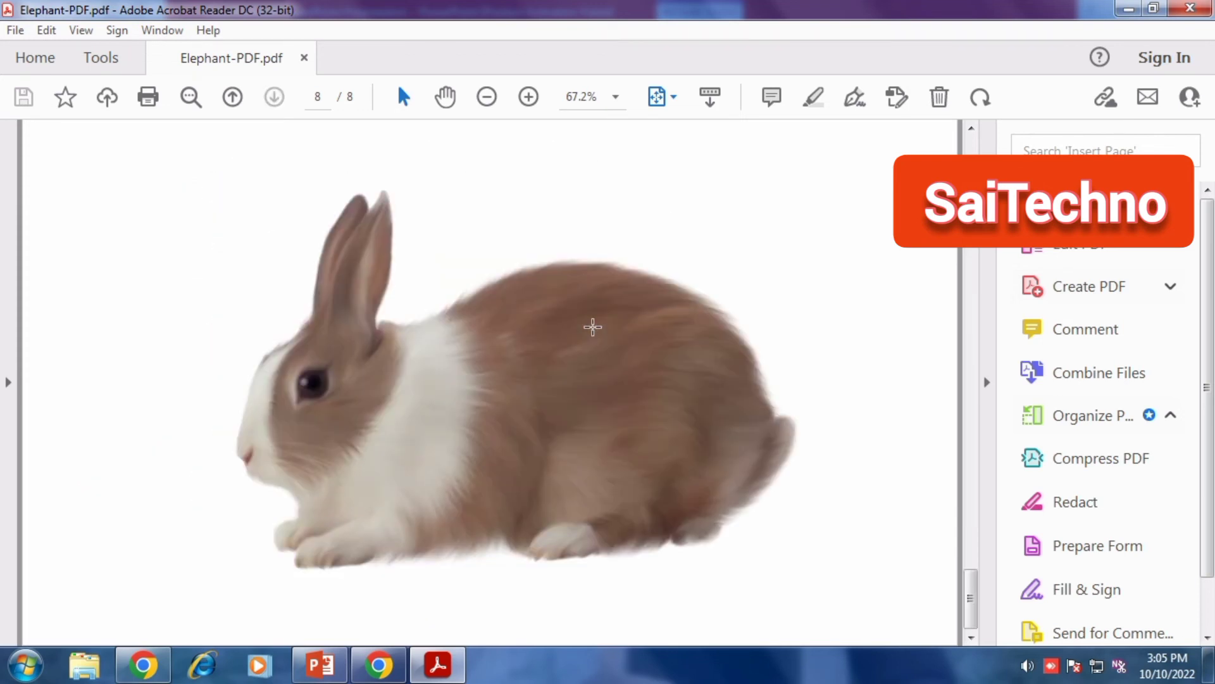
{"action": "left_click", "coordinate": [1192, 14]}
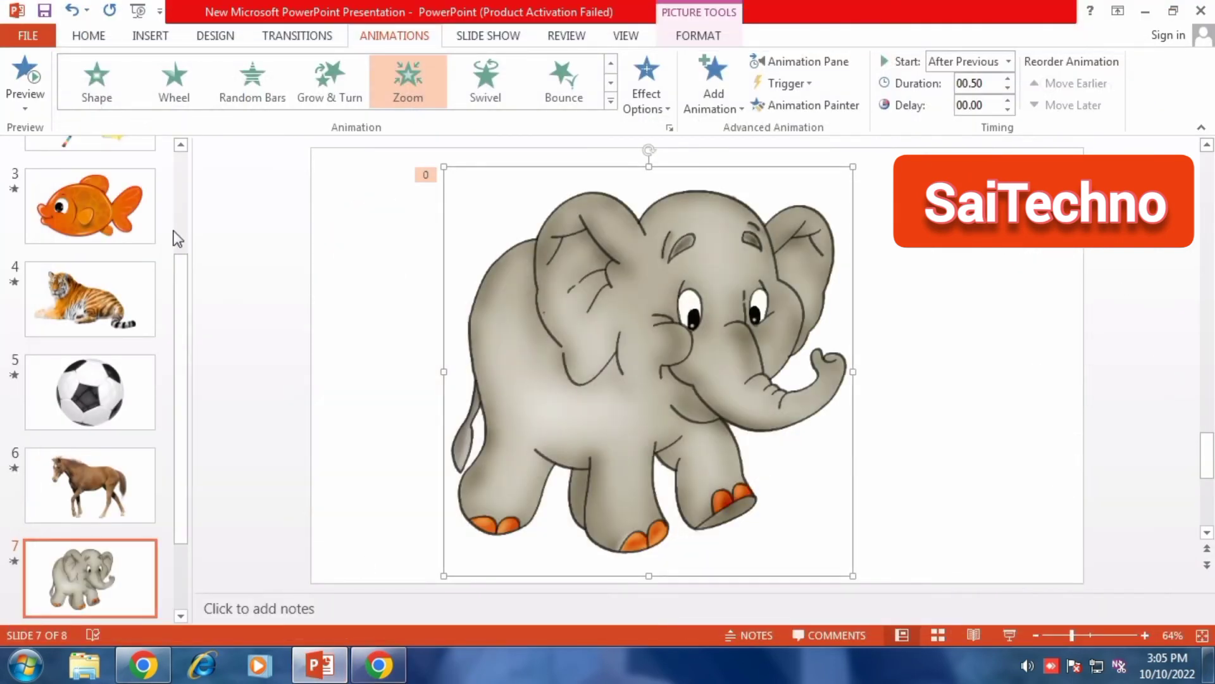
Delete all slides from the presentation except the football slide
{"action": "scroll", "coordinate": [105, 196], "scroll_direction": "up", "scroll_amount": 3}
{"action": "left_click", "coordinate": [103, 197]}
{"action": "key", "text": "Delete"}
{"action": "key", "text": "Delete"}
{"action": "key", "text": "Delete"}
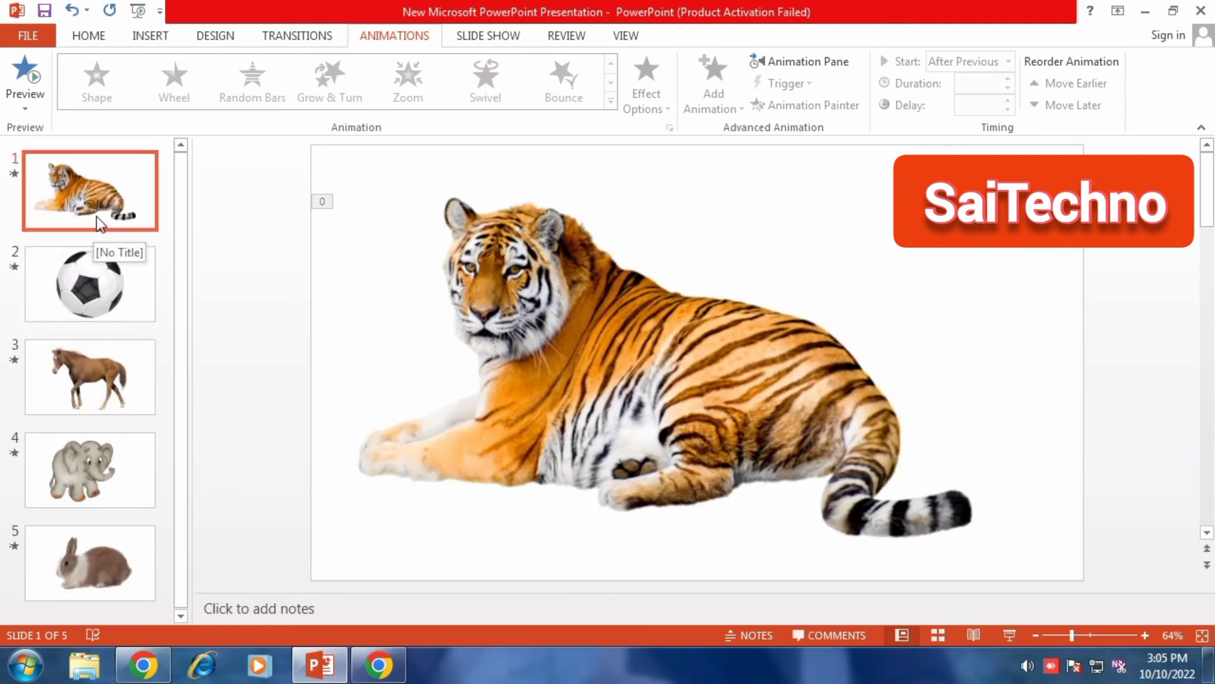
{"action": "key", "text": "Delete"}
{"action": "left_click", "coordinate": [100, 313]}
{"action": "key", "text": "Delete"}
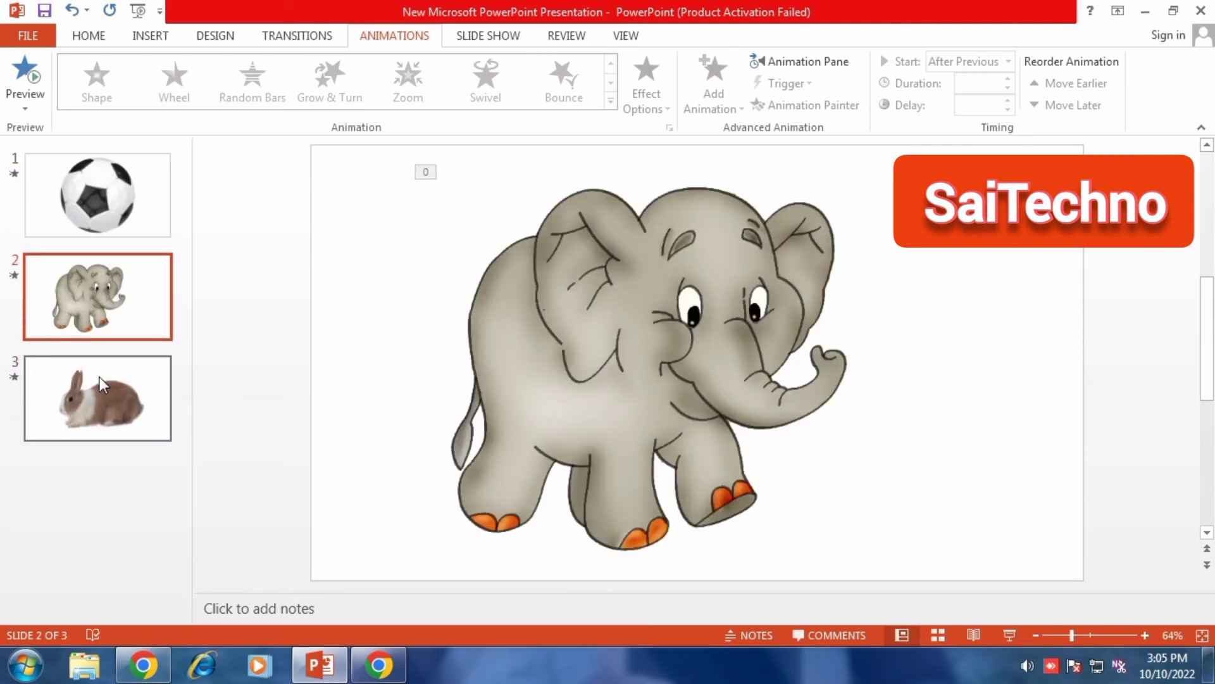
{"action": "key", "text": "Delete"}
{"action": "key", "text": "Delete"}
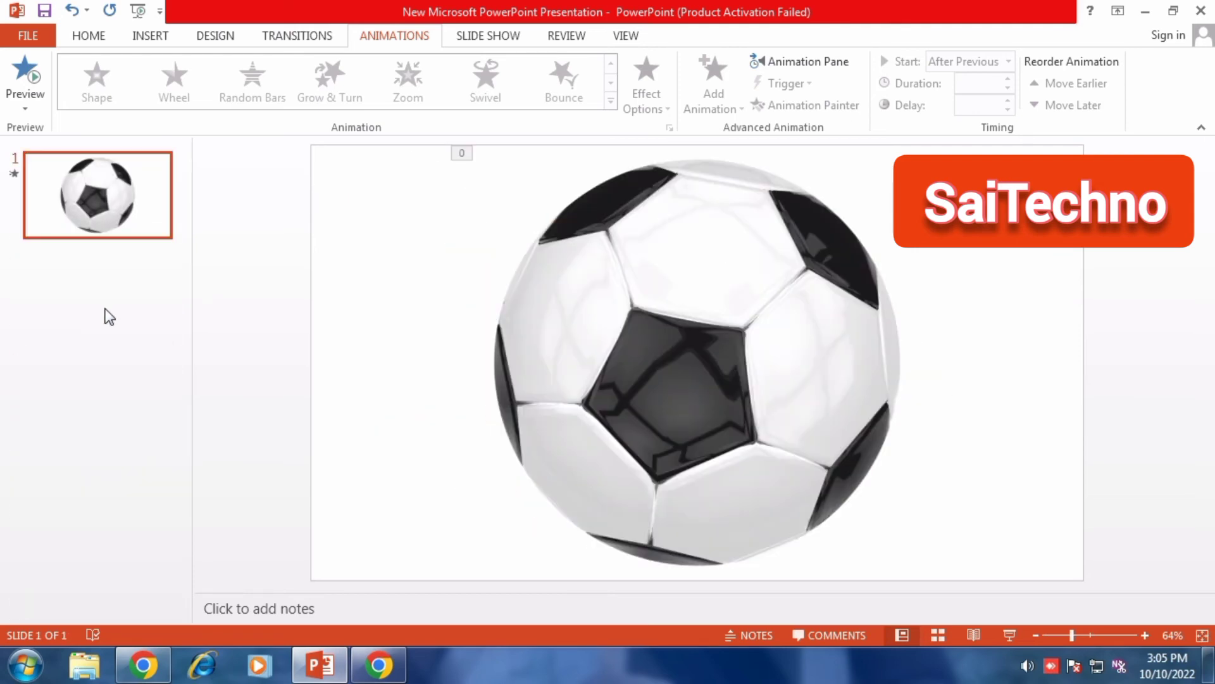
Save the one-slide presentation as a PDF named Ball on the Desktop
{"action": "left_click", "coordinate": [41, 35]}
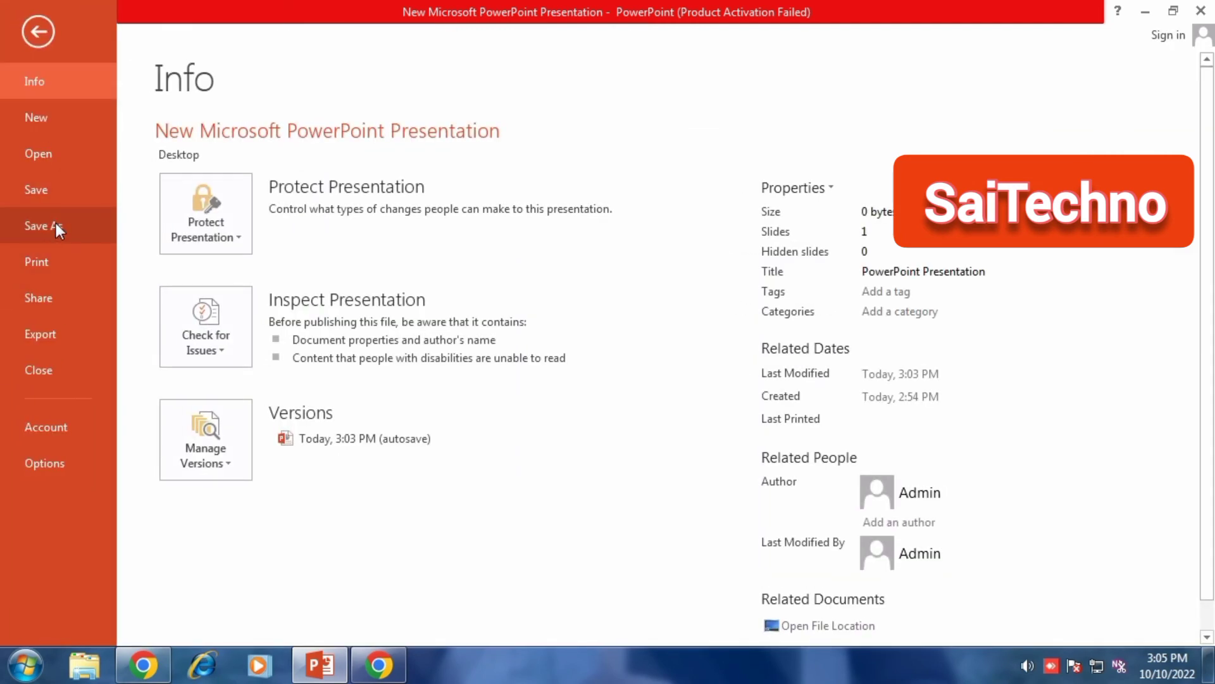
{"action": "left_click", "coordinate": [56, 225]}
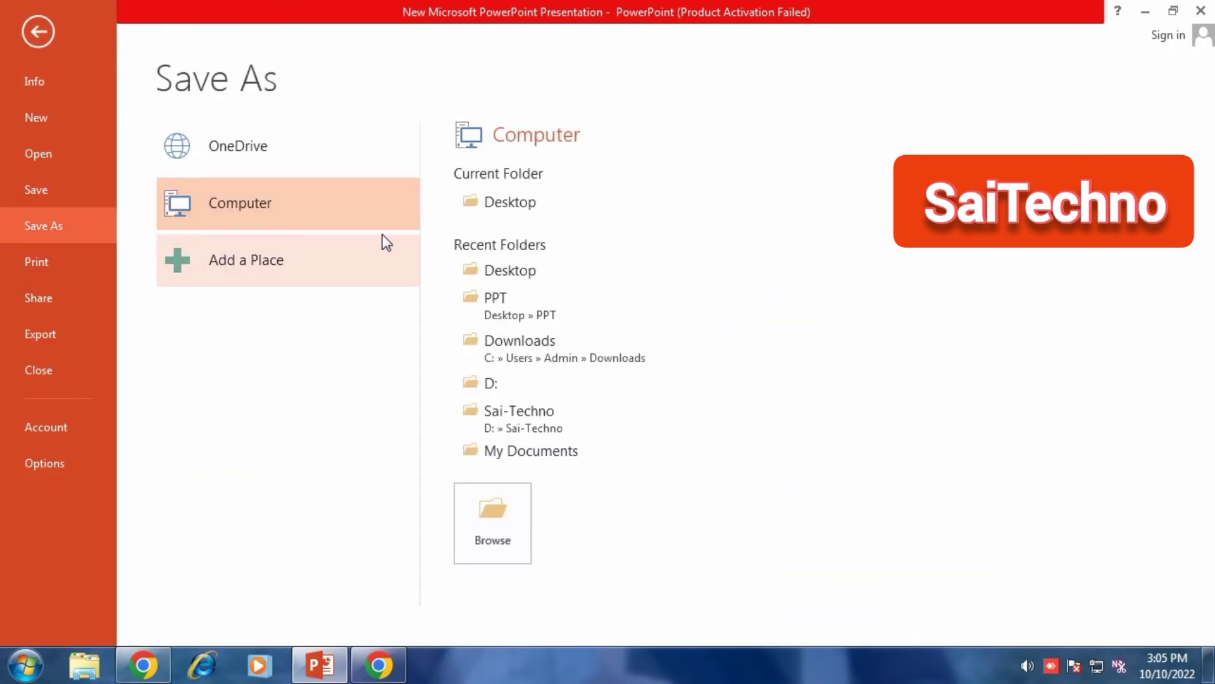
{"action": "left_click", "coordinate": [506, 204]}
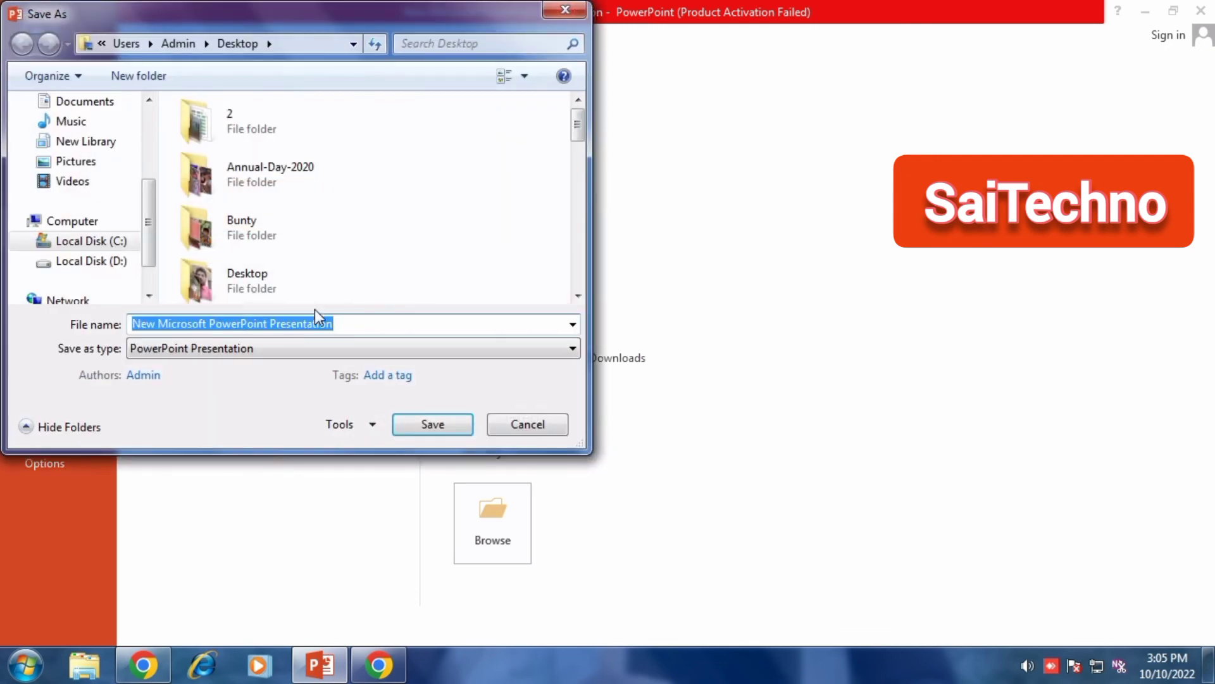
{"action": "type", "text": "Ball"}
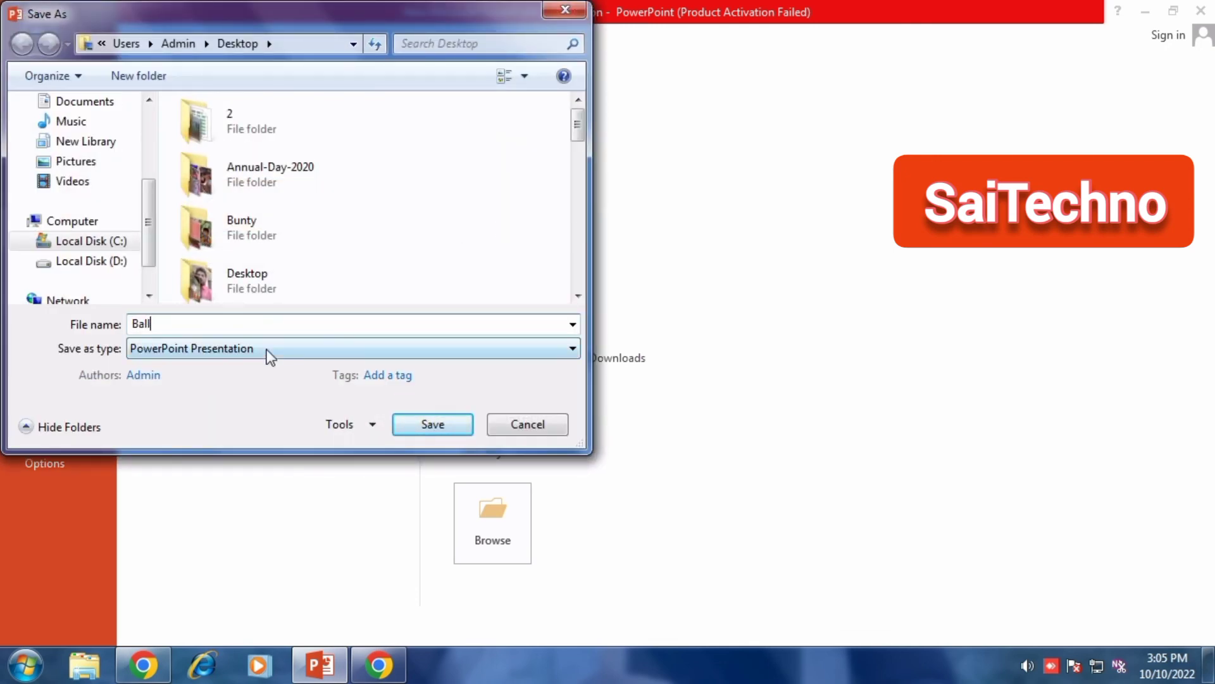
{"action": "left_click", "coordinate": [268, 352]}
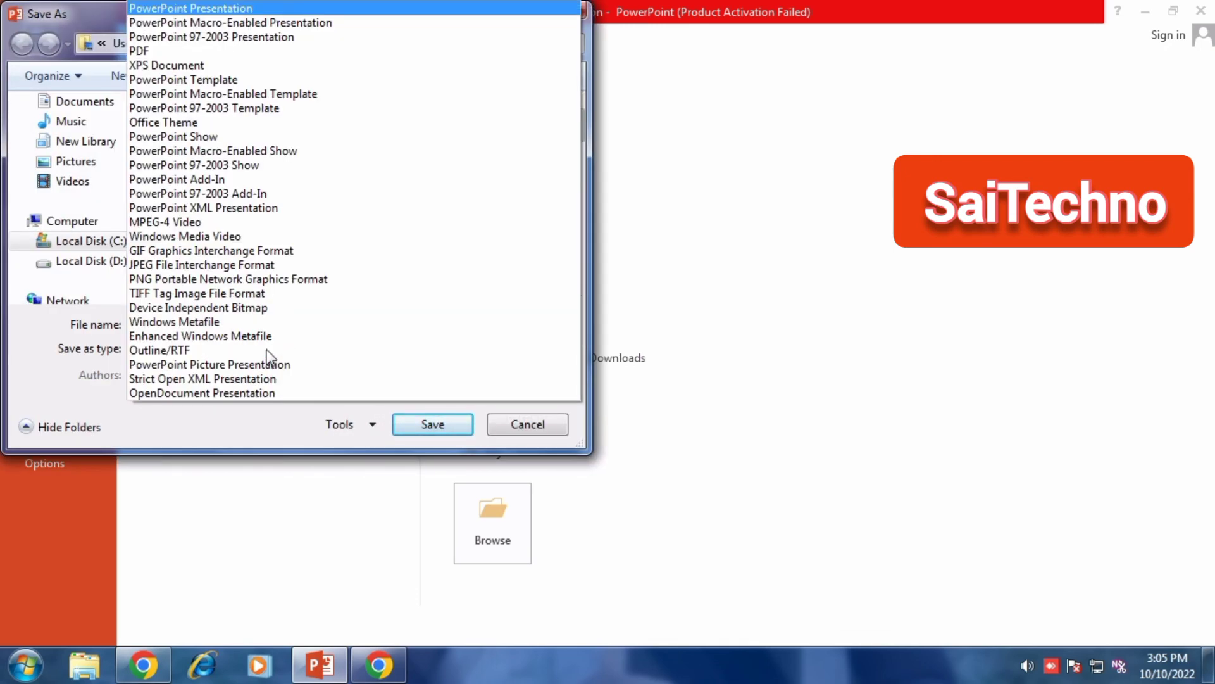
{"action": "left_click", "coordinate": [177, 54]}
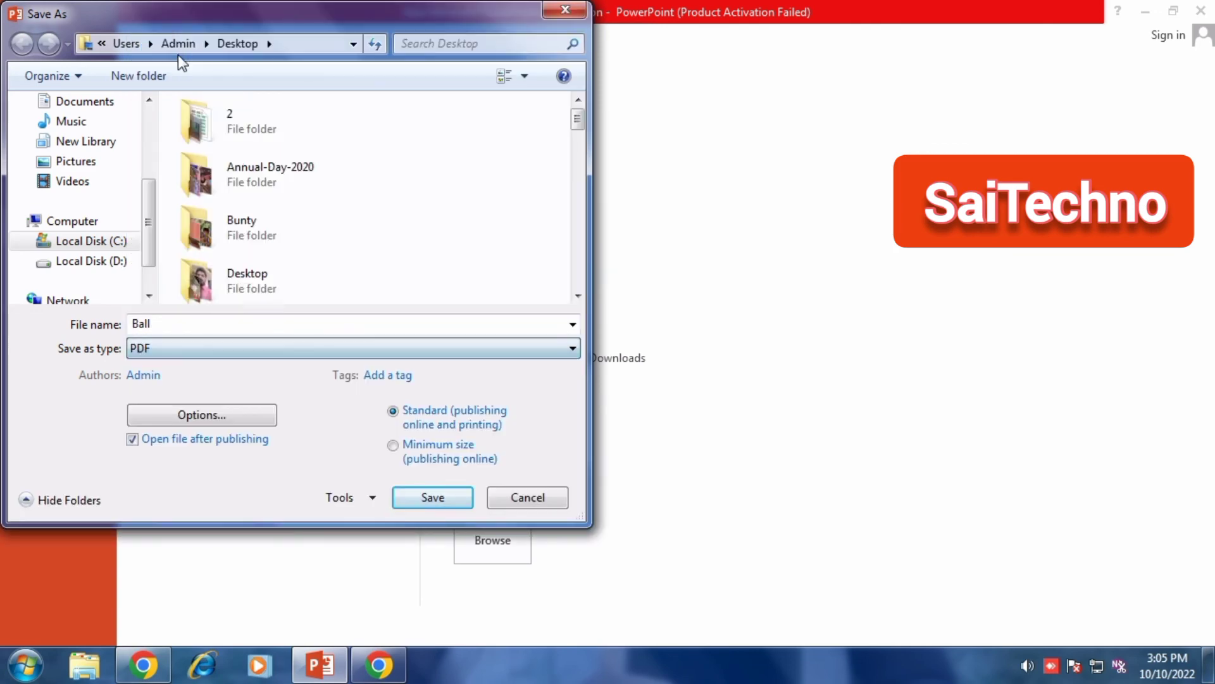
{"action": "left_click", "coordinate": [431, 498]}
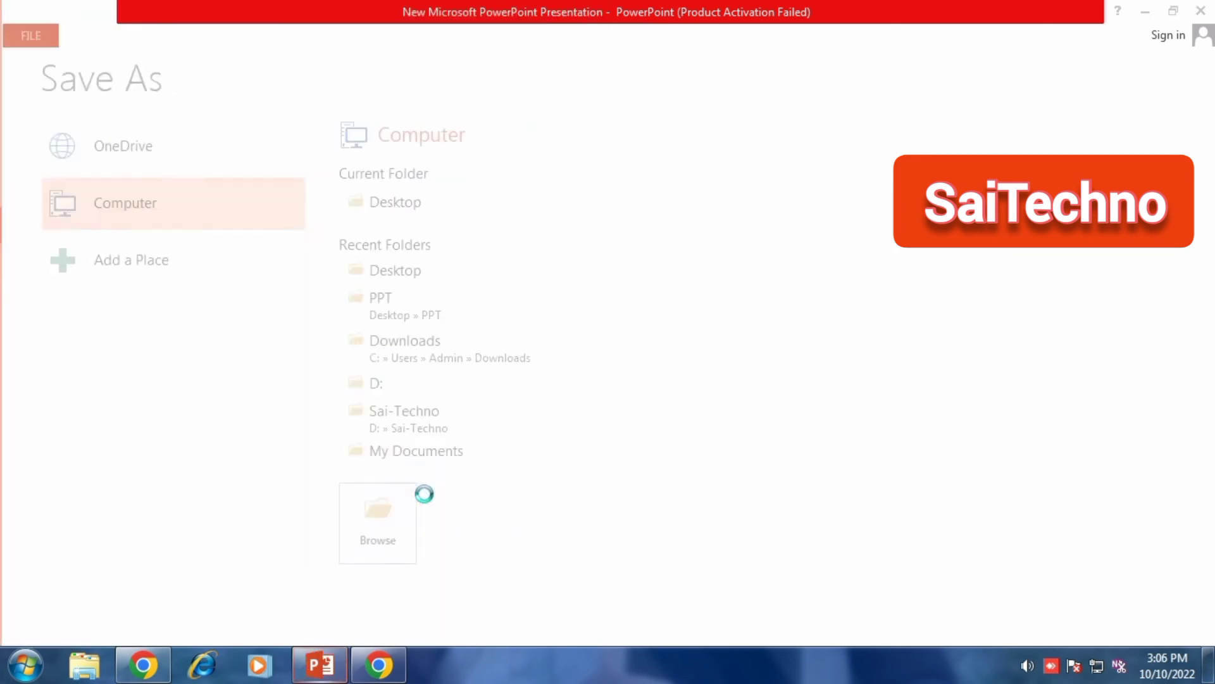